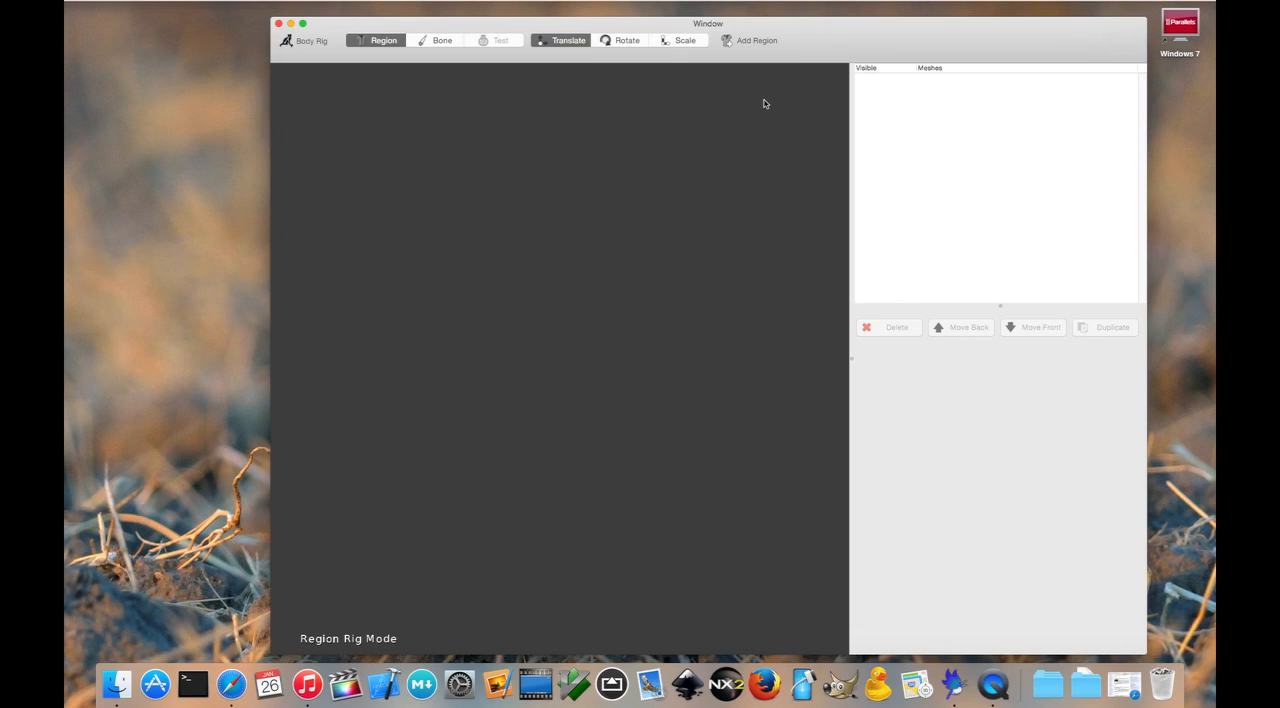
Step: Add the body, lower jaw, upper head and tail meshes (TextureMesh1, 2, 4 and 6) to the rig as regions
{"action": "left_click", "coordinate": [758, 41]}
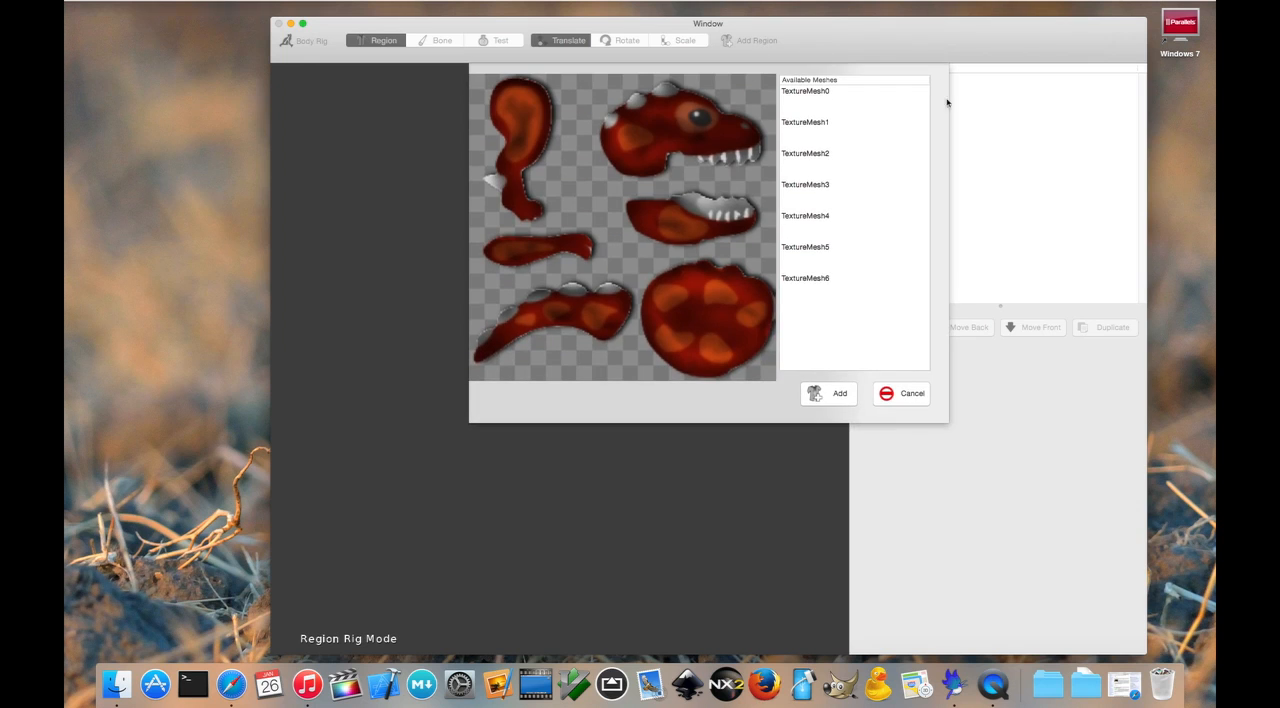
{"action": "left_click", "coordinate": [711, 310]}
{"action": "left_click", "coordinate": [710, 242]}
{"action": "left_click", "coordinate": [700, 128]}
{"action": "left_click", "coordinate": [521, 141]}
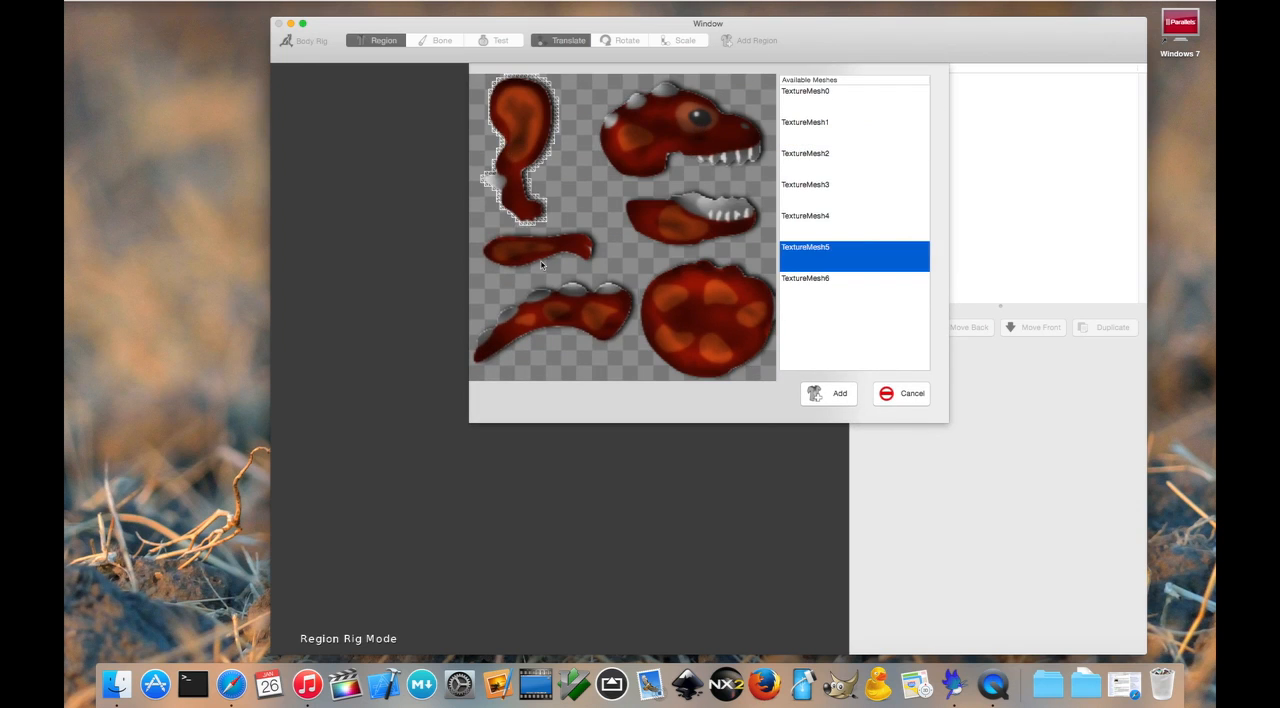
{"action": "left_click", "coordinate": [543, 257]}
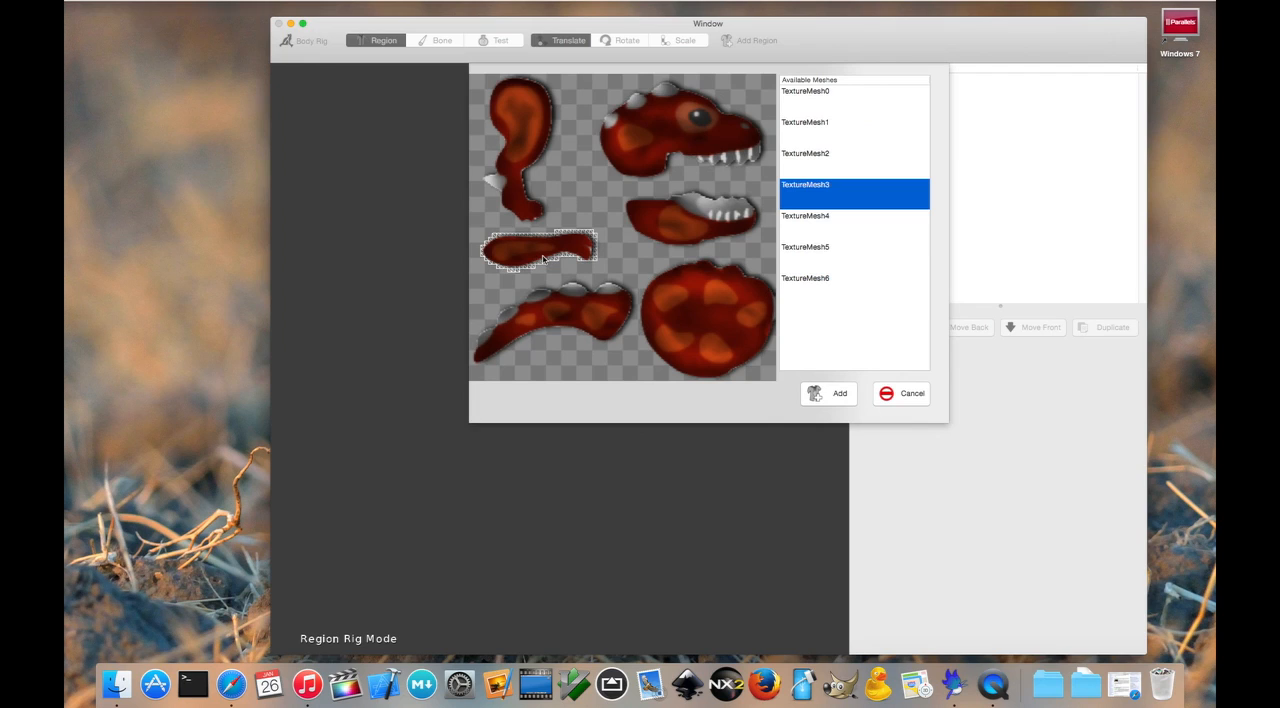
{"action": "left_click", "coordinate": [718, 303]}
{"action": "left_click", "coordinate": [698, 225], "text": "shift"}
{"action": "left_click", "coordinate": [692, 131], "text": "shift"}
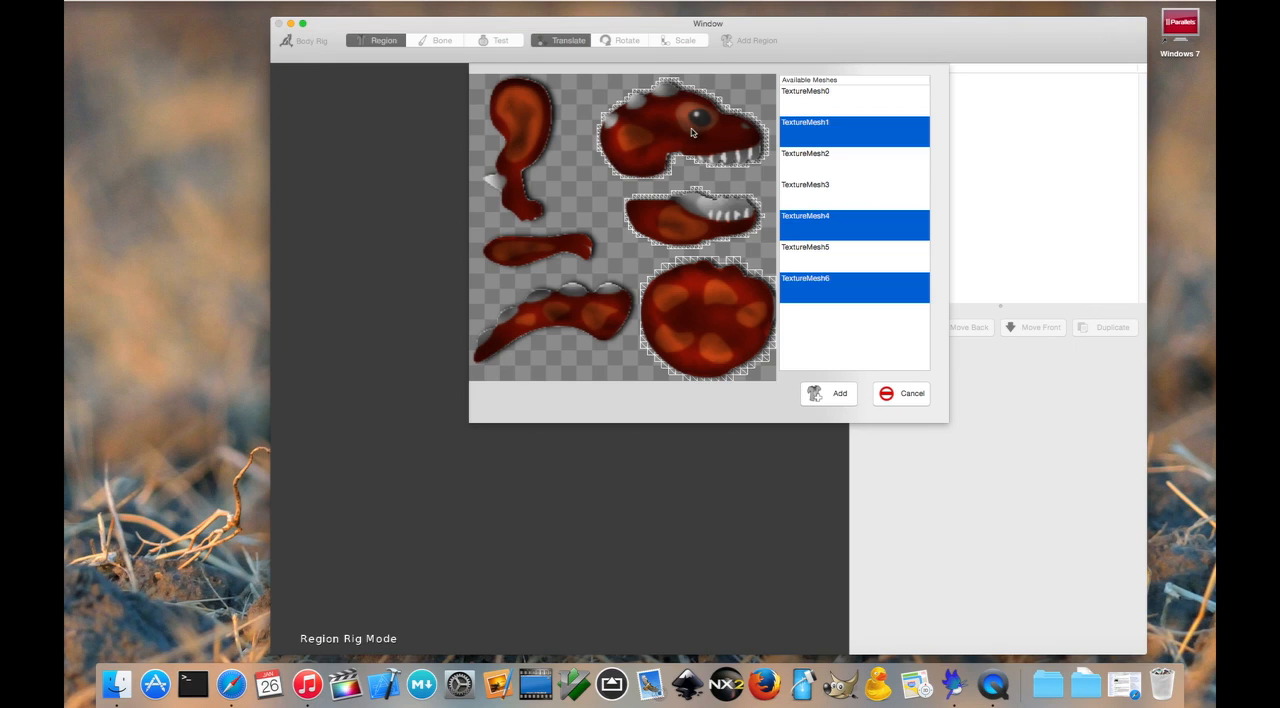
{"action": "left_click", "coordinate": [577, 309], "text": "shift"}
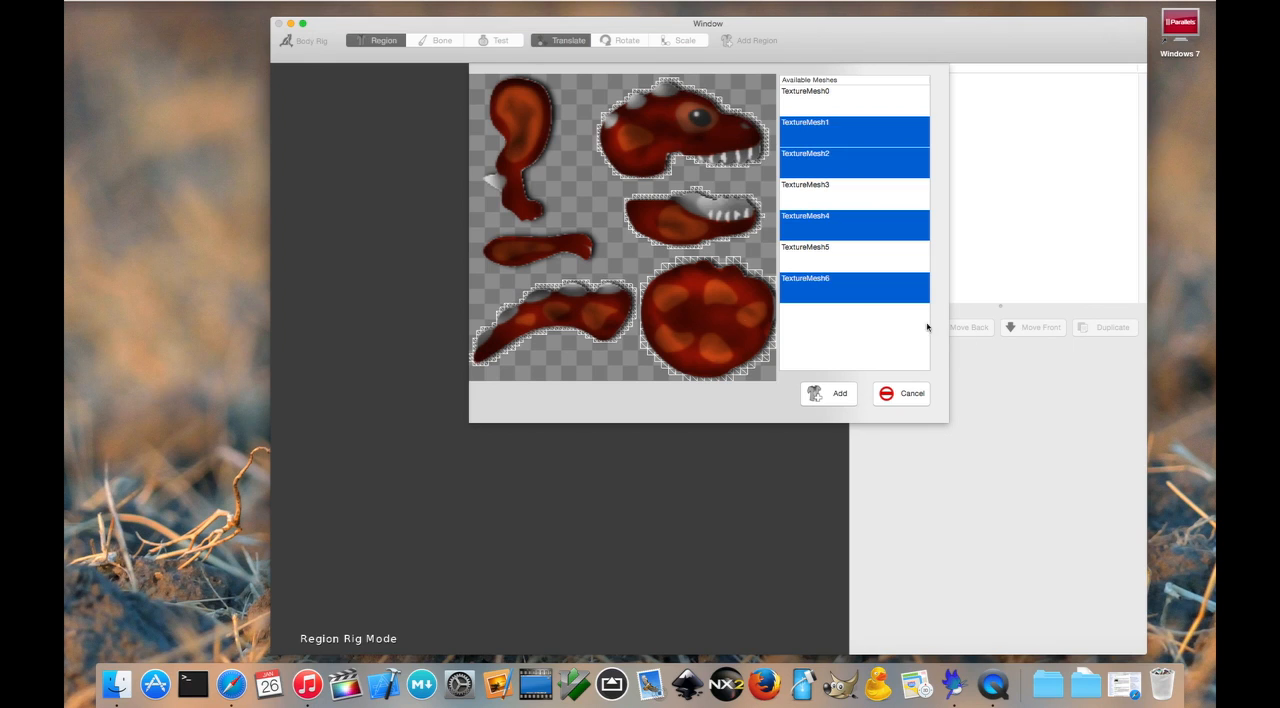
{"action": "left_click", "coordinate": [836, 395]}
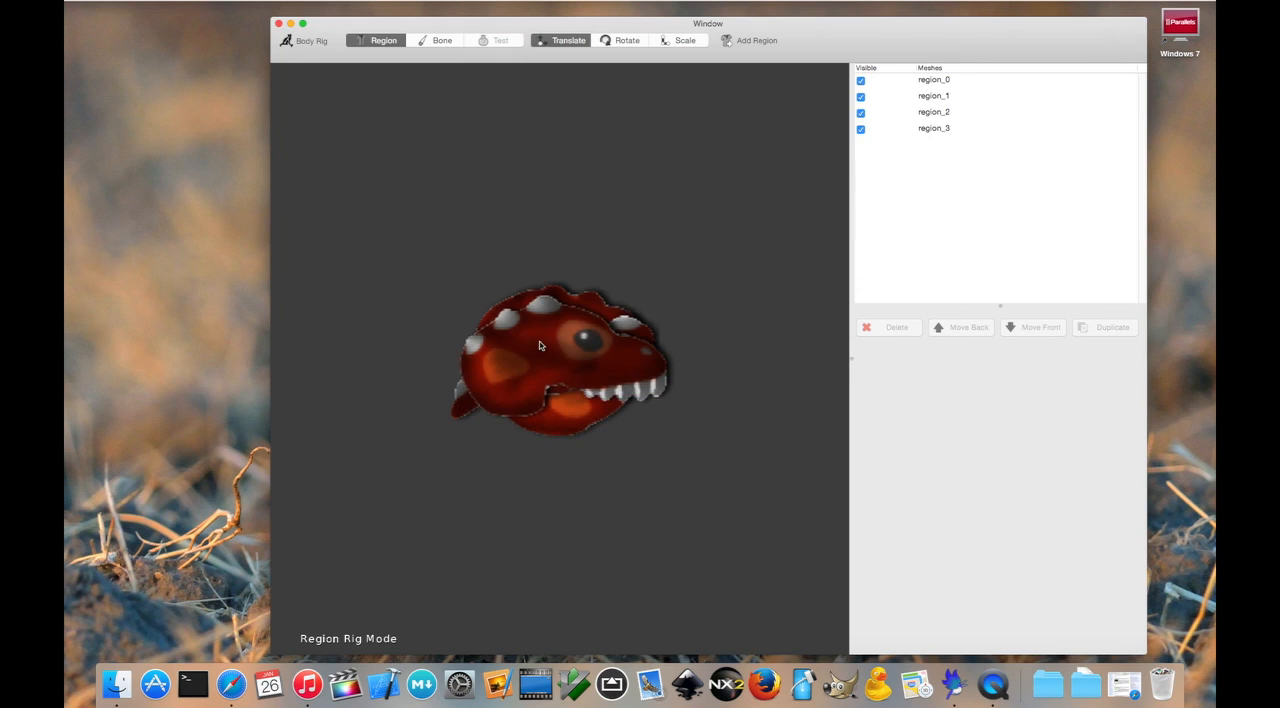
Step: Move the upper head and lower jaw regions to the front of the body and the tail region to its back end
{"action": "left_click", "coordinate": [544, 358]}
{"action": "left_click_drag", "start_coordinate": [544, 358], "coordinate": [657, 317]}
{"action": "left_click", "coordinate": [562, 362]}
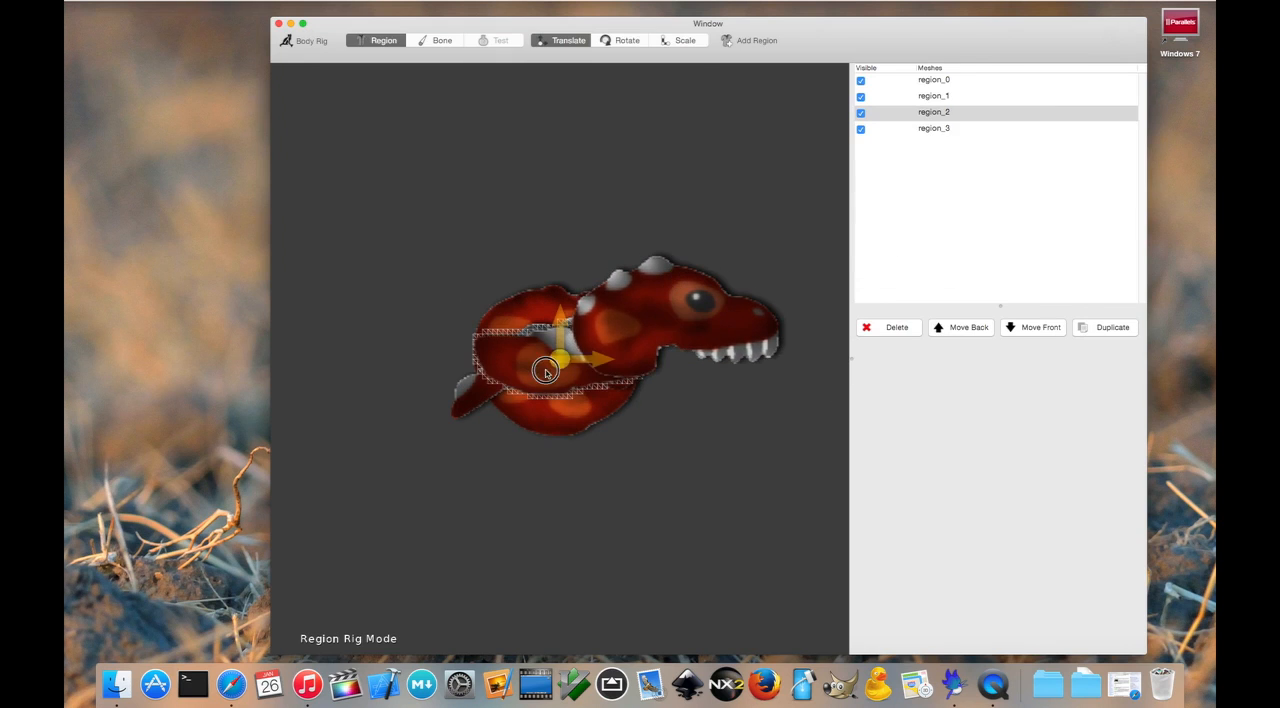
{"action": "left_click_drag", "start_coordinate": [563, 363], "coordinate": [953, 389]}
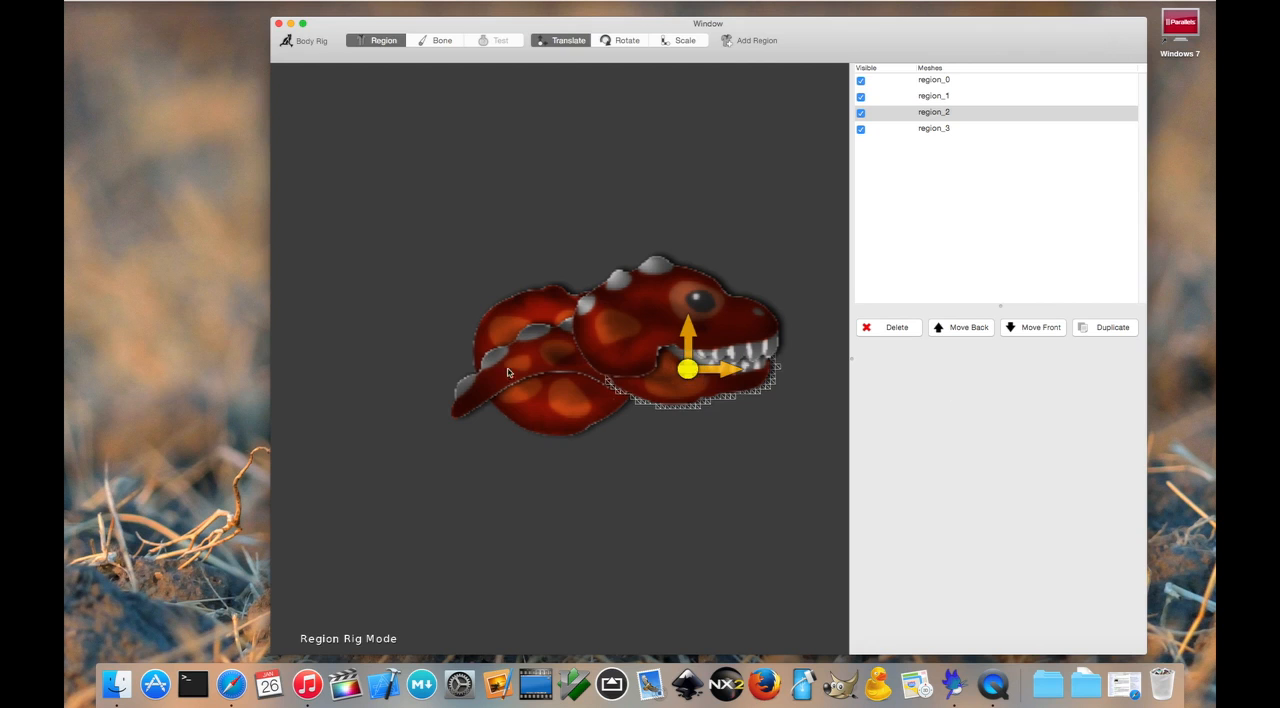
{"action": "left_click", "coordinate": [503, 369]}
{"action": "left_click_drag", "start_coordinate": [503, 367], "coordinate": [114, 311]}
{"action": "left_click", "coordinate": [580, 238]}
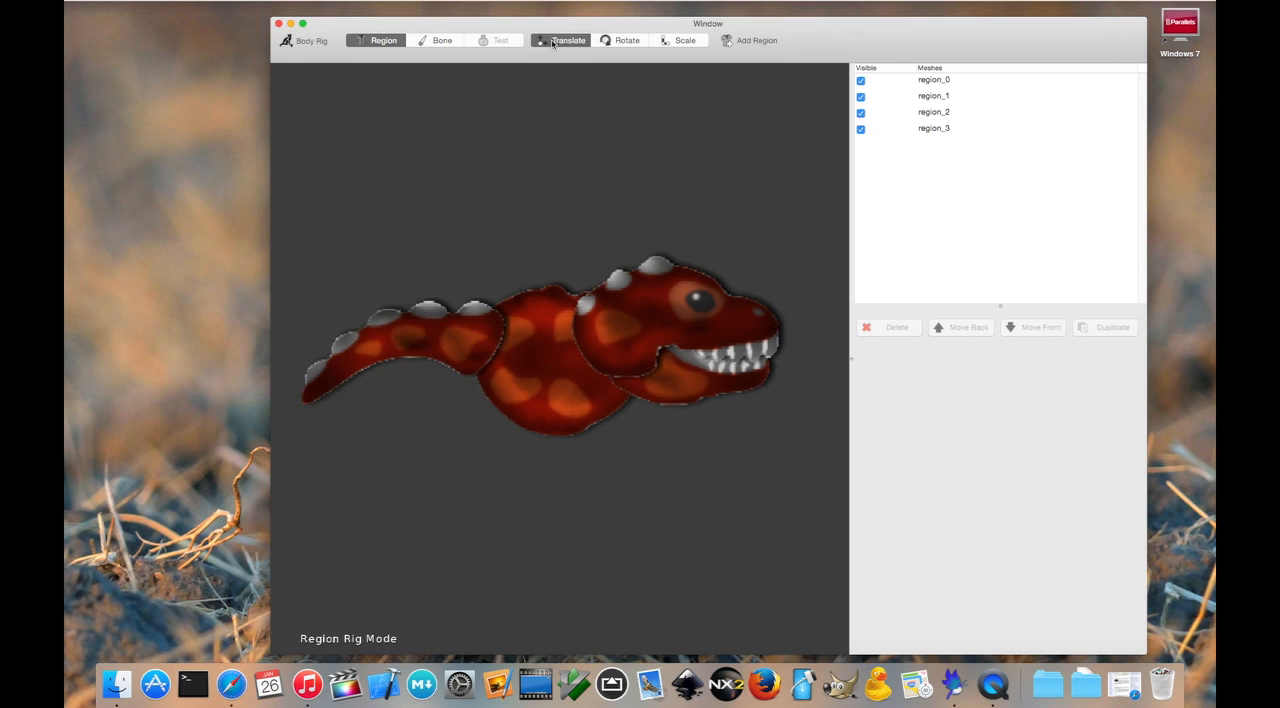
Step: Nudge the tail region against the body and rotate it slightly counterclockwise so its tip points lower
{"action": "left_click", "coordinate": [437, 336]}
{"action": "mouse_move", "coordinate": [410, 344]}
{"action": "left_mouse_down"}
{"action": "mouse_move", "coordinate": [420, 337]}
{"action": "mouse_move", "coordinate": [418, 356]}
{"action": "left_mouse_up"}
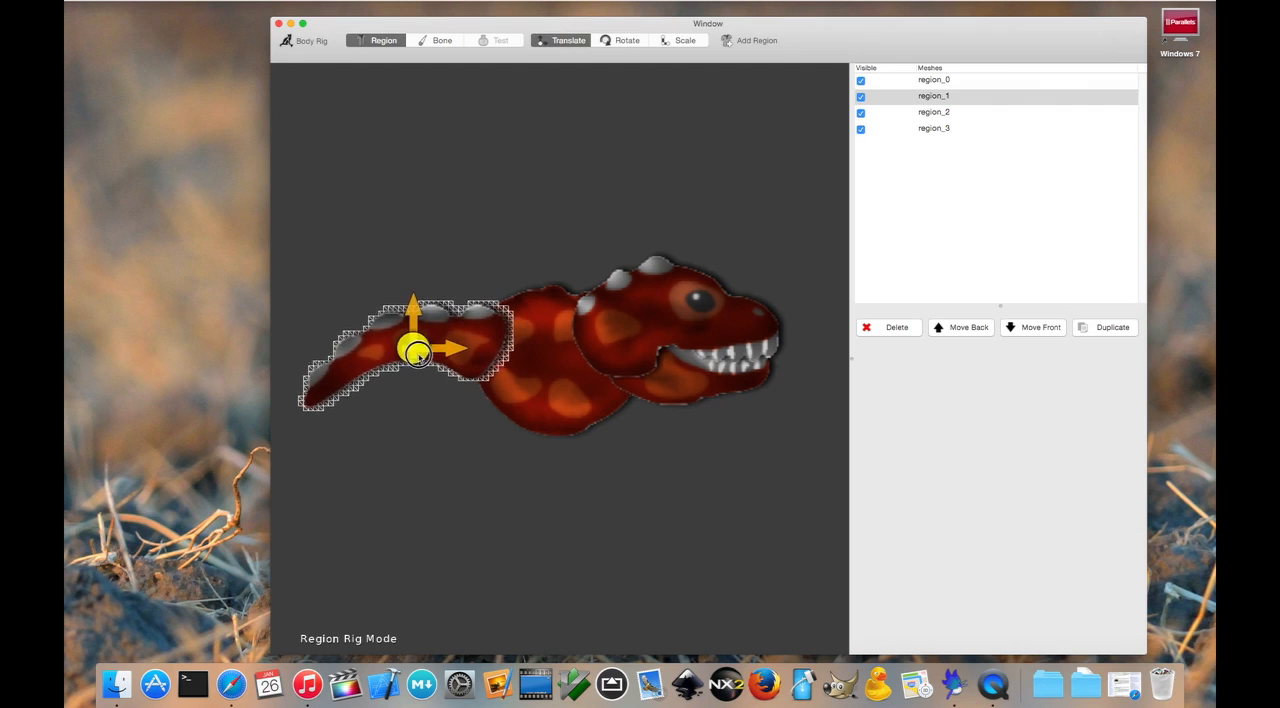
{"action": "left_click", "coordinate": [626, 42]}
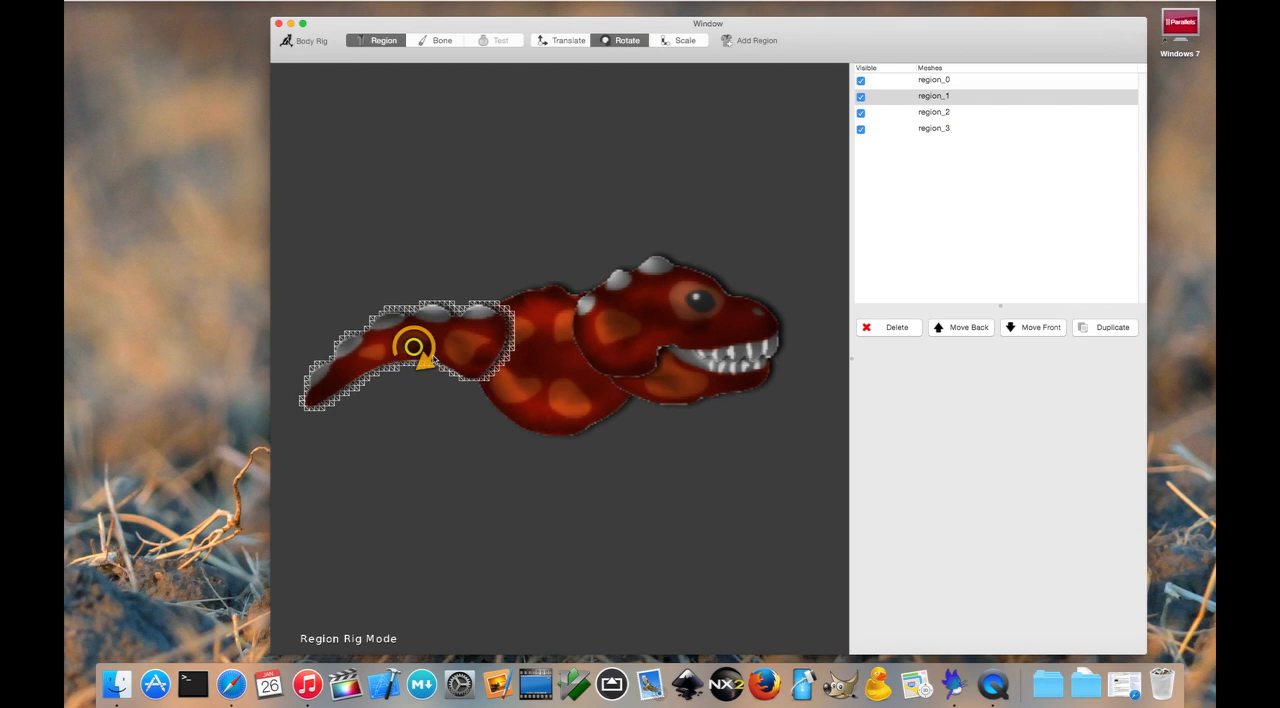
{"action": "mouse_move", "coordinate": [432, 356]}
{"action": "left_mouse_down"}
{"action": "mouse_move", "coordinate": [418, 372]}
{"action": "mouse_move", "coordinate": [447, 355]}
{"action": "left_mouse_up"}
Step: Scale the tail region down slightly, adjusting its overall size, width and height separately
{"action": "left_click", "coordinate": [686, 41]}
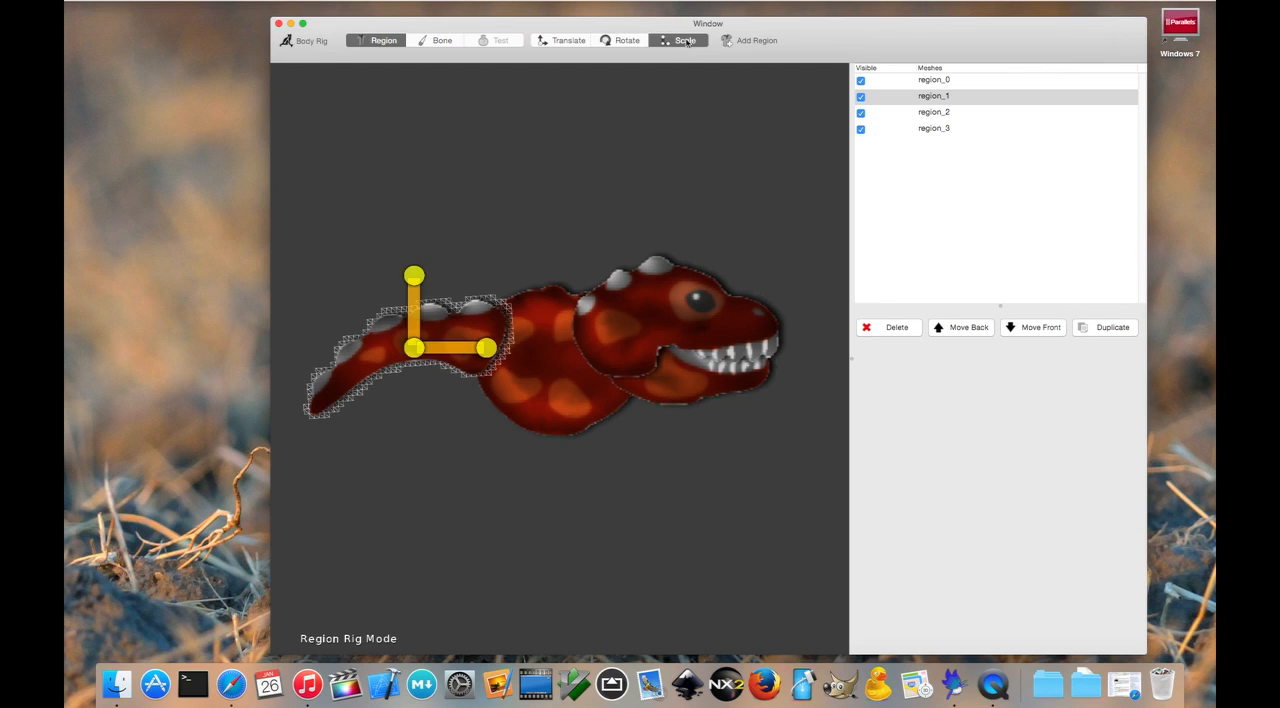
{"action": "mouse_move", "coordinate": [415, 350]}
{"action": "left_mouse_down"}
{"action": "mouse_move", "coordinate": [440, 335]}
{"action": "mouse_move", "coordinate": [422, 344]}
{"action": "left_mouse_up"}
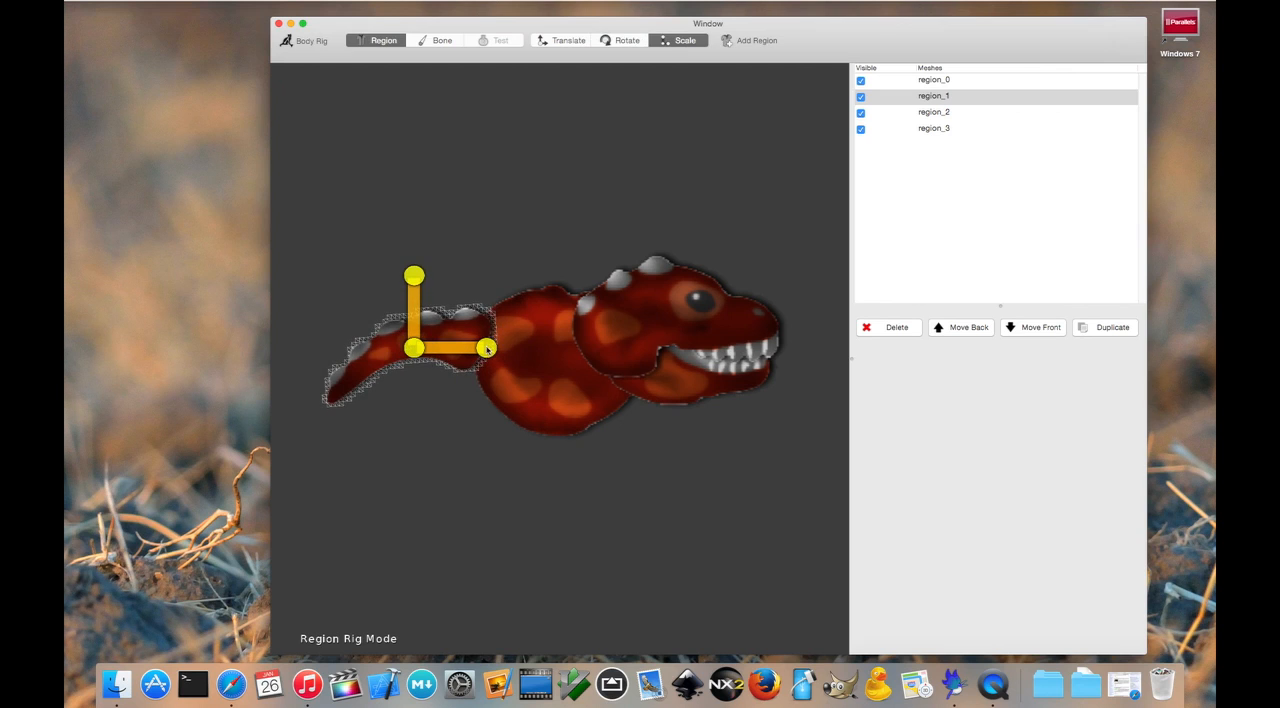
{"action": "left_click_drag", "start_coordinate": [487, 349], "coordinate": [444, 348]}
{"action": "mouse_move", "coordinate": [529, 348]}
{"action": "left_mouse_down"}
{"action": "mouse_move", "coordinate": [613, 343]}
{"action": "mouse_move", "coordinate": [553, 343]}
{"action": "left_mouse_up"}
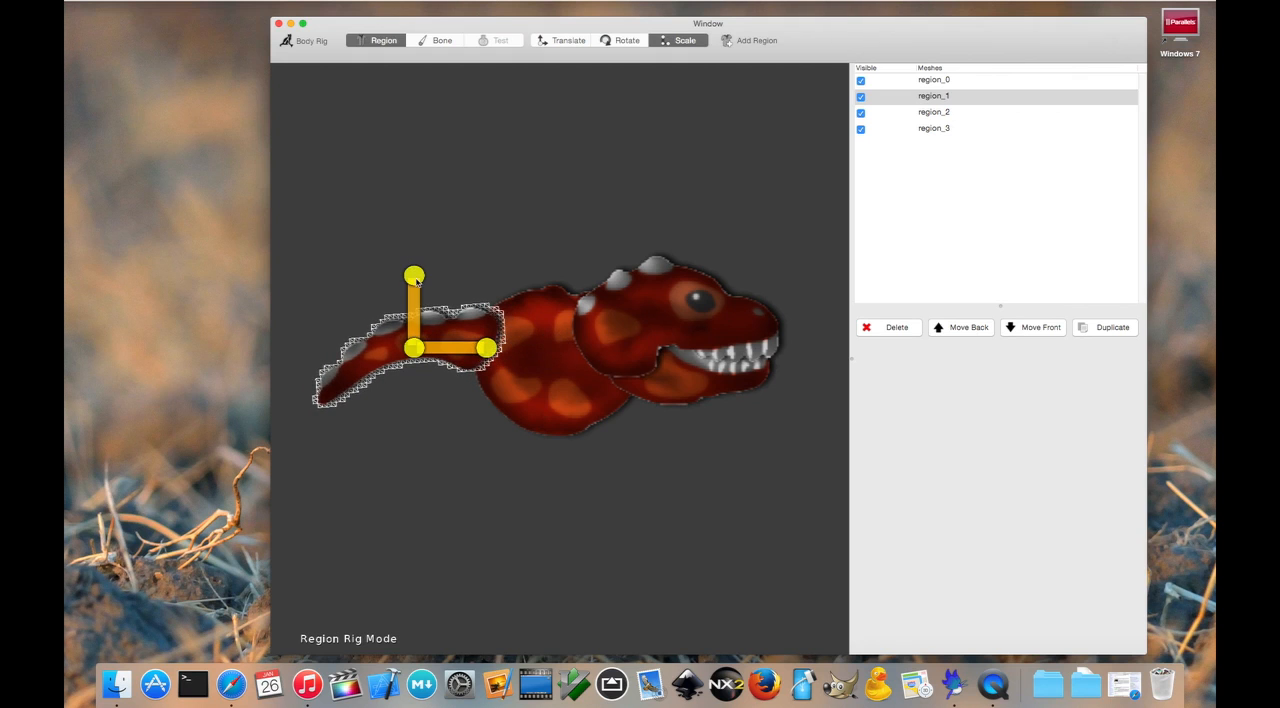
{"action": "left_click_drag", "start_coordinate": [416, 277], "coordinate": [476, 290]}
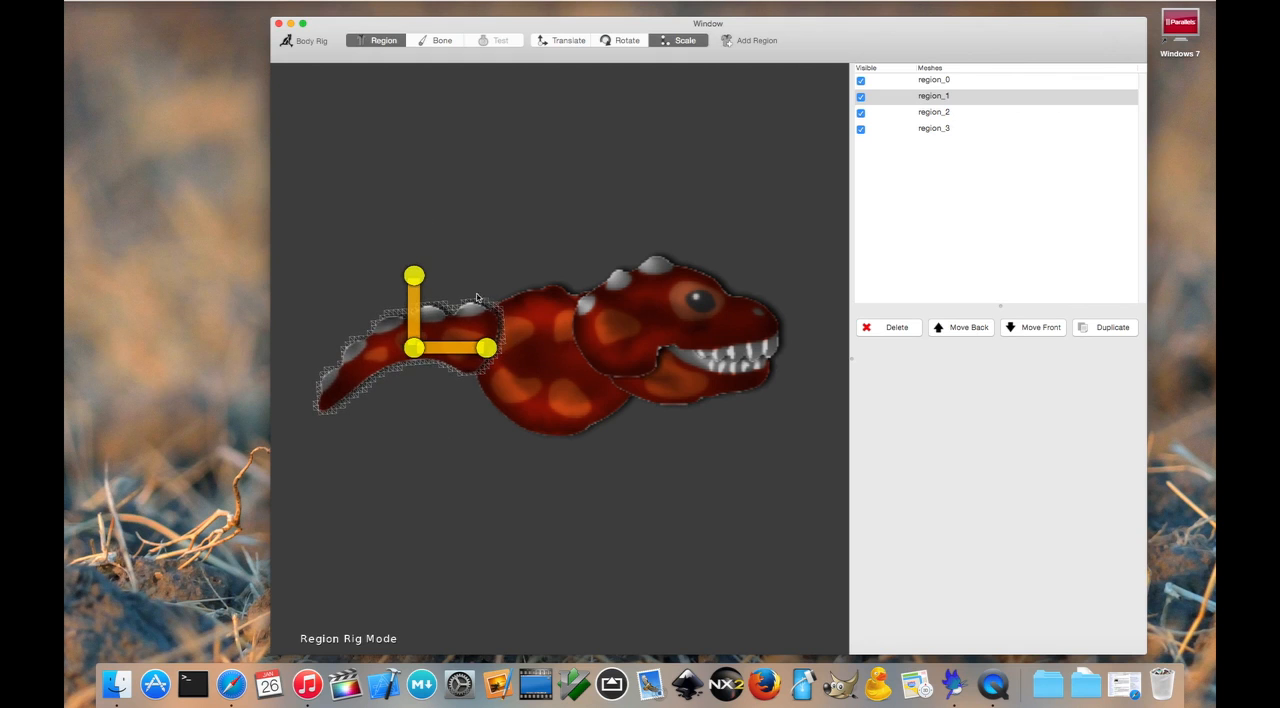
{"action": "mouse_move", "coordinate": [422, 346]}
{"action": "left_mouse_down"}
{"action": "mouse_move", "coordinate": [450, 345]}
{"action": "mouse_move", "coordinate": [430, 343]}
{"action": "left_mouse_up"}
{"action": "left_click", "coordinate": [530, 218]}
Step: Scale down the upper head region and reposition it against the upper front of the body
{"action": "left_click", "coordinate": [566, 40]}
{"action": "left_click", "coordinate": [680, 320]}
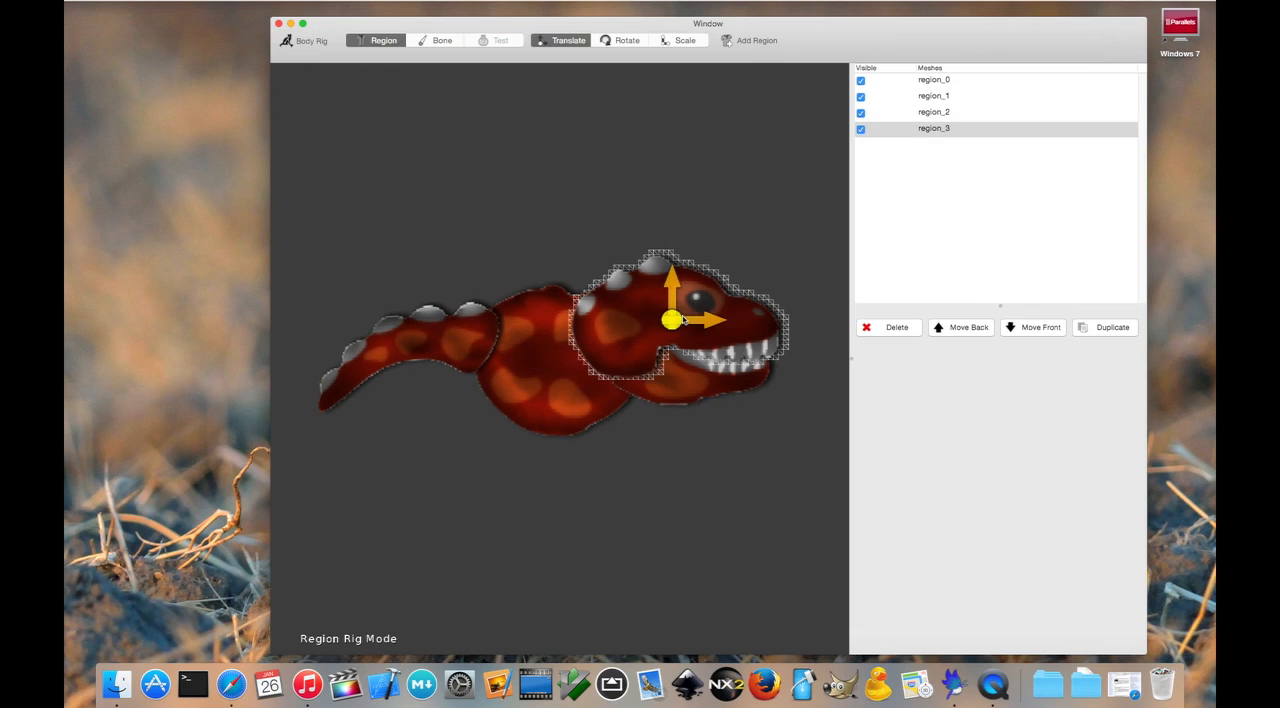
{"action": "left_click", "coordinate": [677, 40]}
{"action": "mouse_move", "coordinate": [670, 320]}
{"action": "left_mouse_down"}
{"action": "mouse_move", "coordinate": [652, 323]}
{"action": "mouse_move", "coordinate": [676, 322]}
{"action": "mouse_move", "coordinate": [677, 302]}
{"action": "left_mouse_up"}
{"action": "left_click", "coordinate": [558, 41]}
Step: Scale down the lower jaw region and fit it beneath the upper head so the teeth meet
{"action": "left_click", "coordinate": [688, 368]}
{"action": "left_click", "coordinate": [684, 40]}
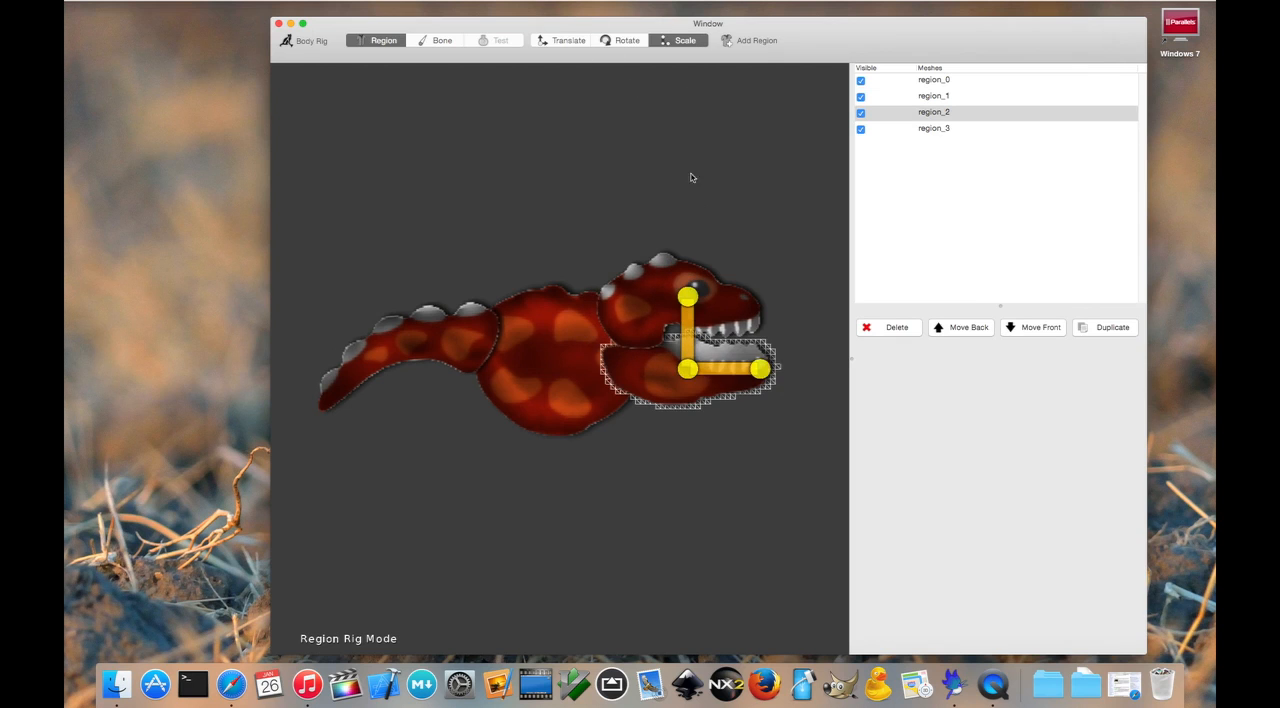
{"action": "left_click_drag", "start_coordinate": [687, 368], "coordinate": [680, 315]}
{"action": "left_click", "coordinate": [567, 40]}
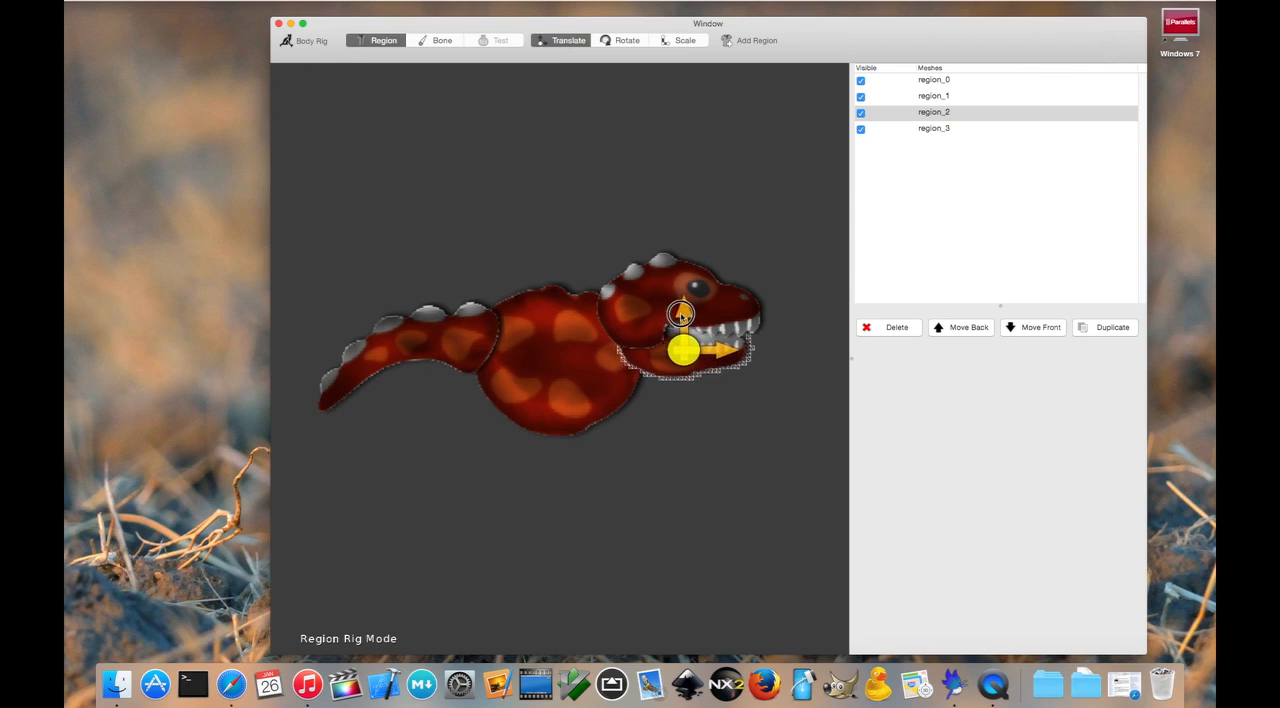
Step: Reduce the height of the body region slightly and shift it up to line up with the tail and head
{"action": "left_click", "coordinate": [564, 373]}
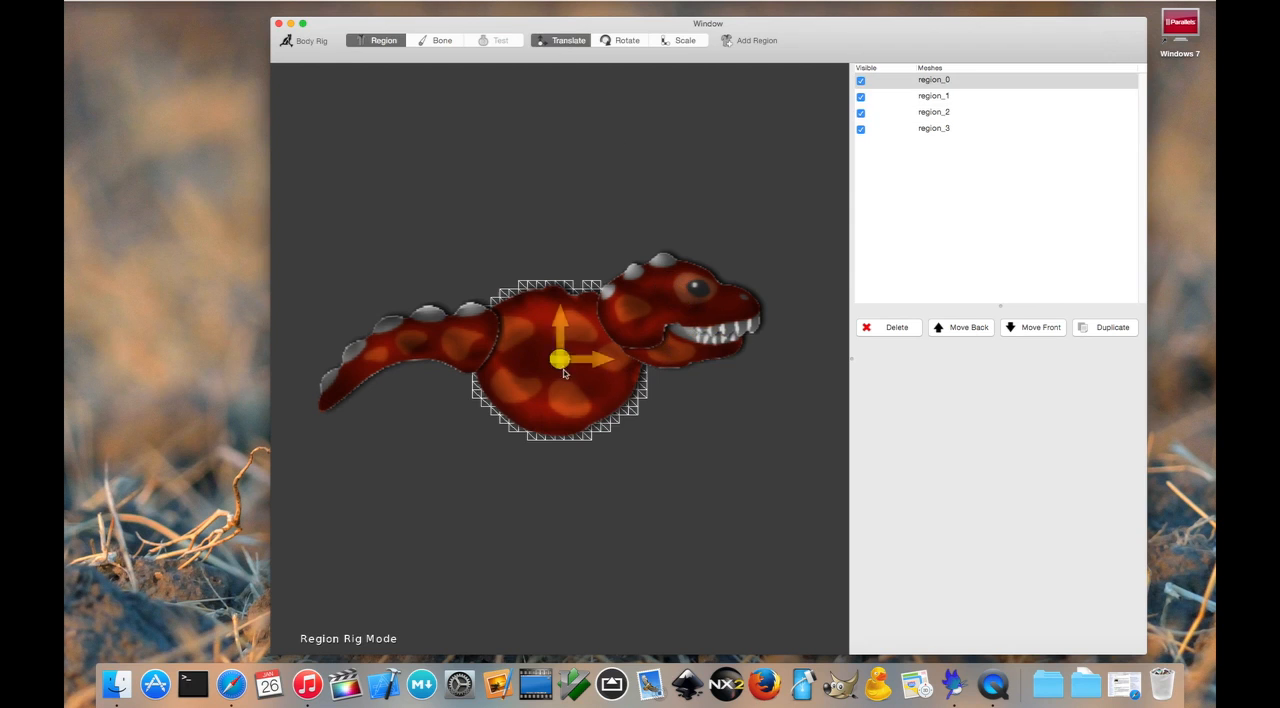
{"action": "left_click", "coordinate": [680, 40]}
{"action": "left_click_drag", "start_coordinate": [562, 287], "coordinate": [562, 298]}
{"action": "left_click", "coordinate": [576, 44]}
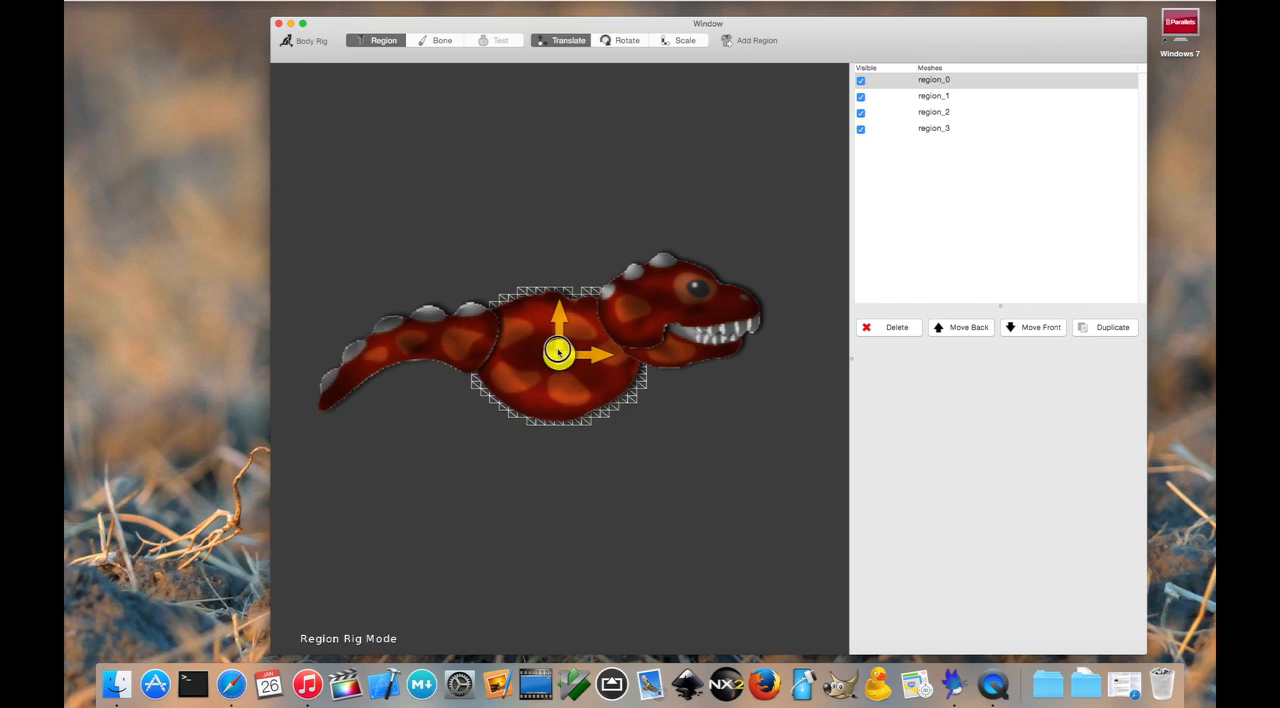
{"action": "left_click", "coordinate": [627, 164]}
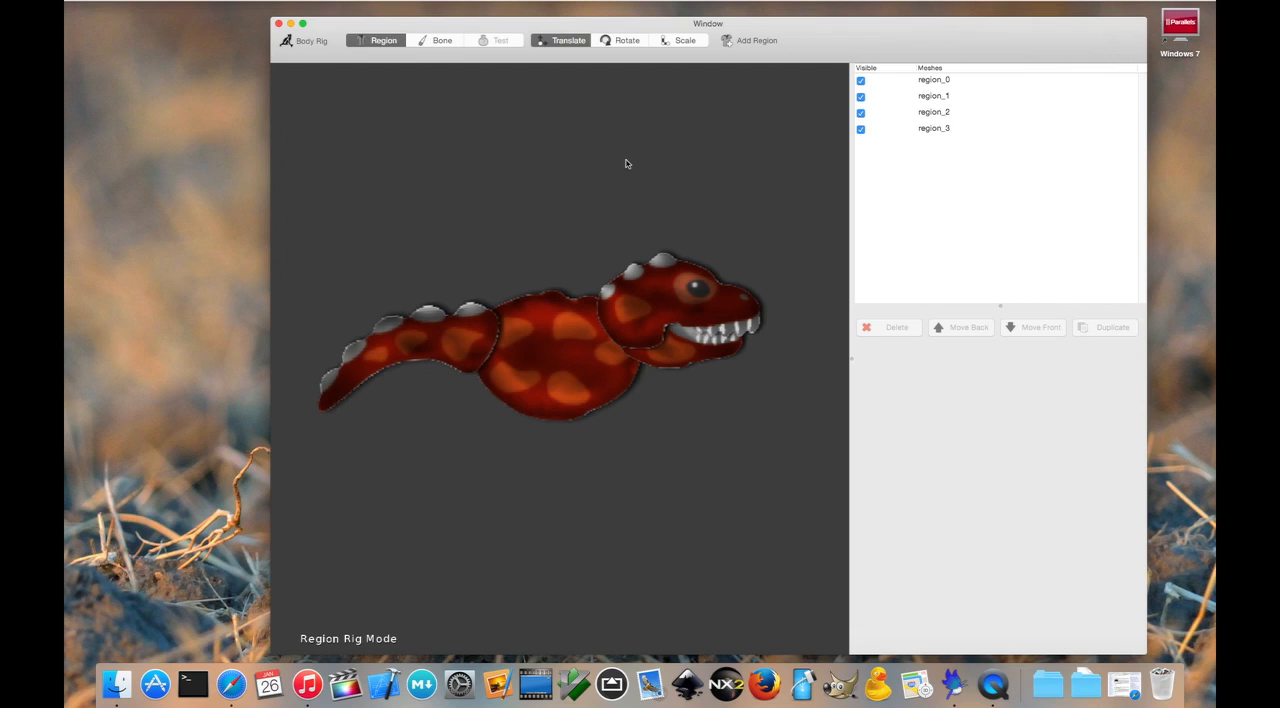
Step: Rename the region_0 mesh to body
{"action": "left_click", "coordinate": [944, 80]}
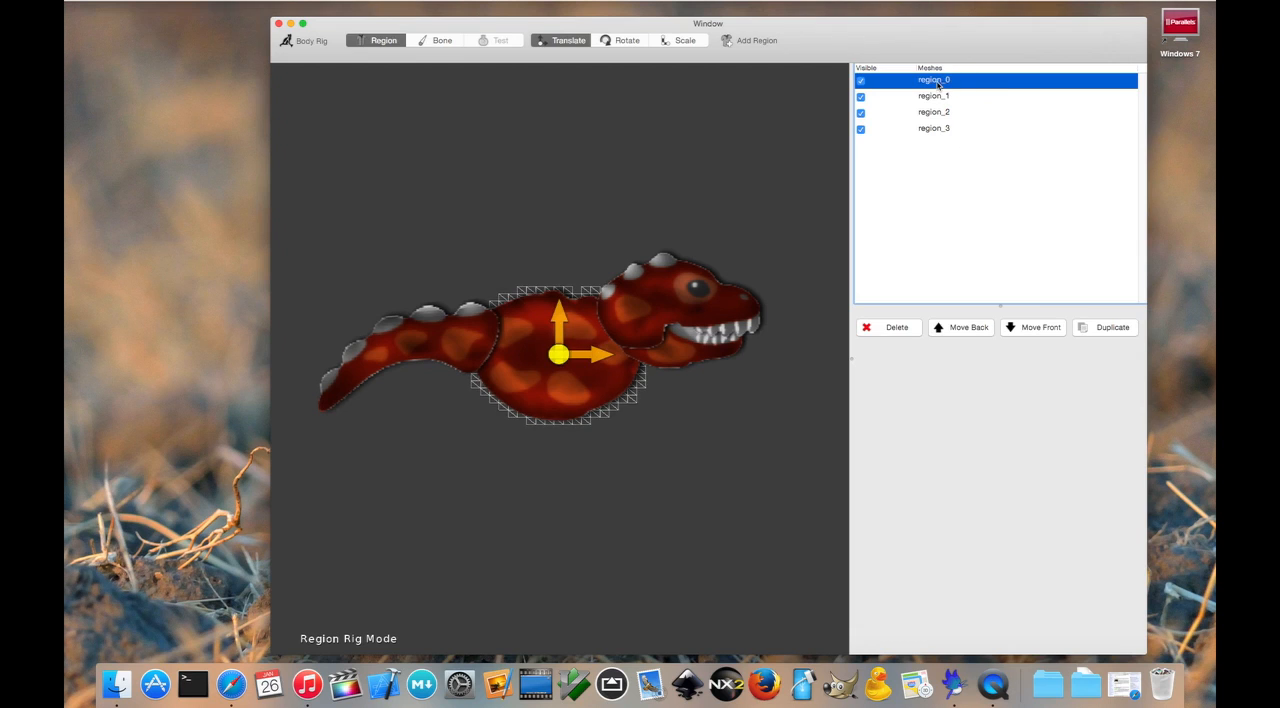
{"action": "double_click", "coordinate": [937, 84]}
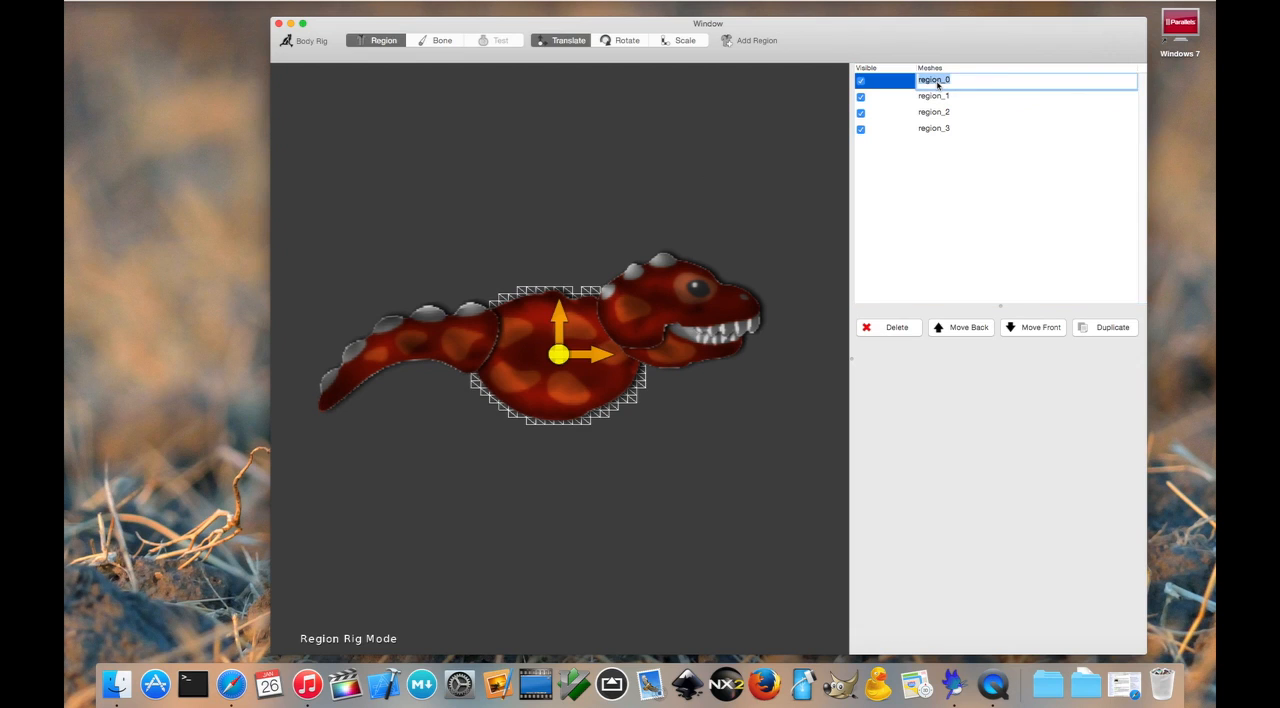
{"action": "type", "text": "body"}
{"action": "key", "text": "Return"}
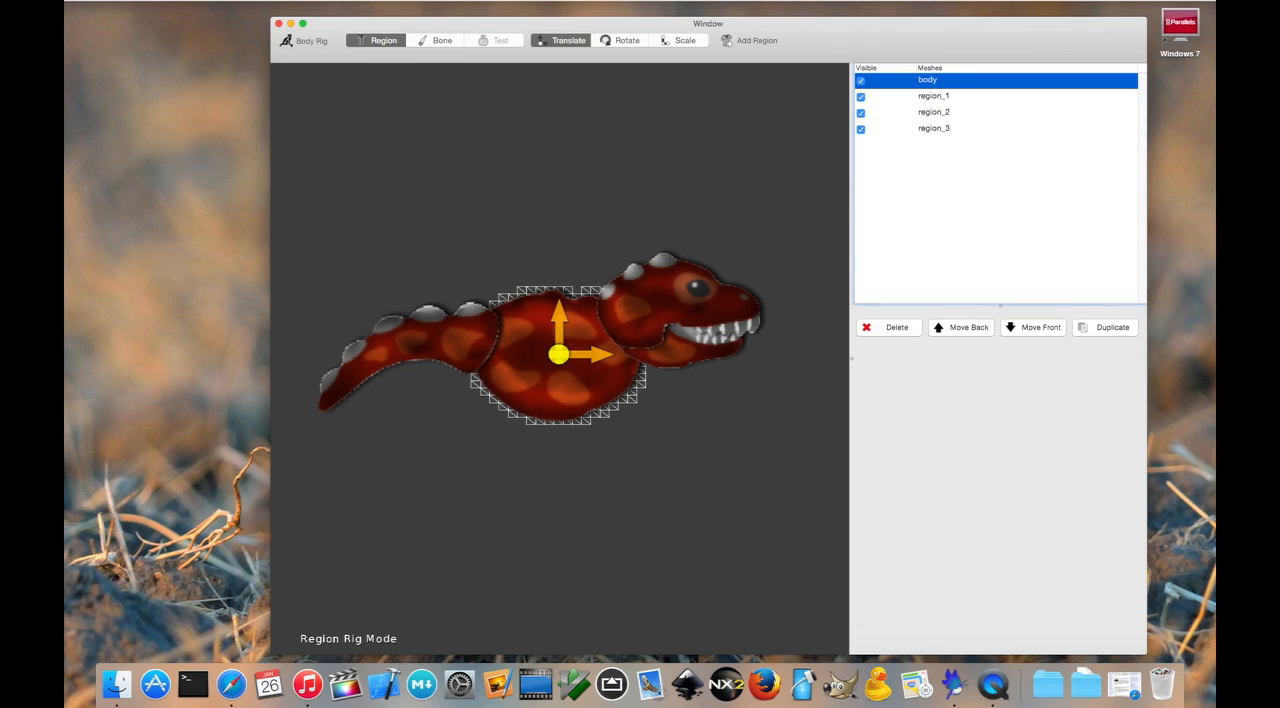
Step: Rename the region_1 mesh to tail
{"action": "left_click", "coordinate": [947, 97]}
{"action": "left_click", "coordinate": [947, 97]}
{"action": "type", "text": "tauk"}
{"action": "key", "text": "Return"}
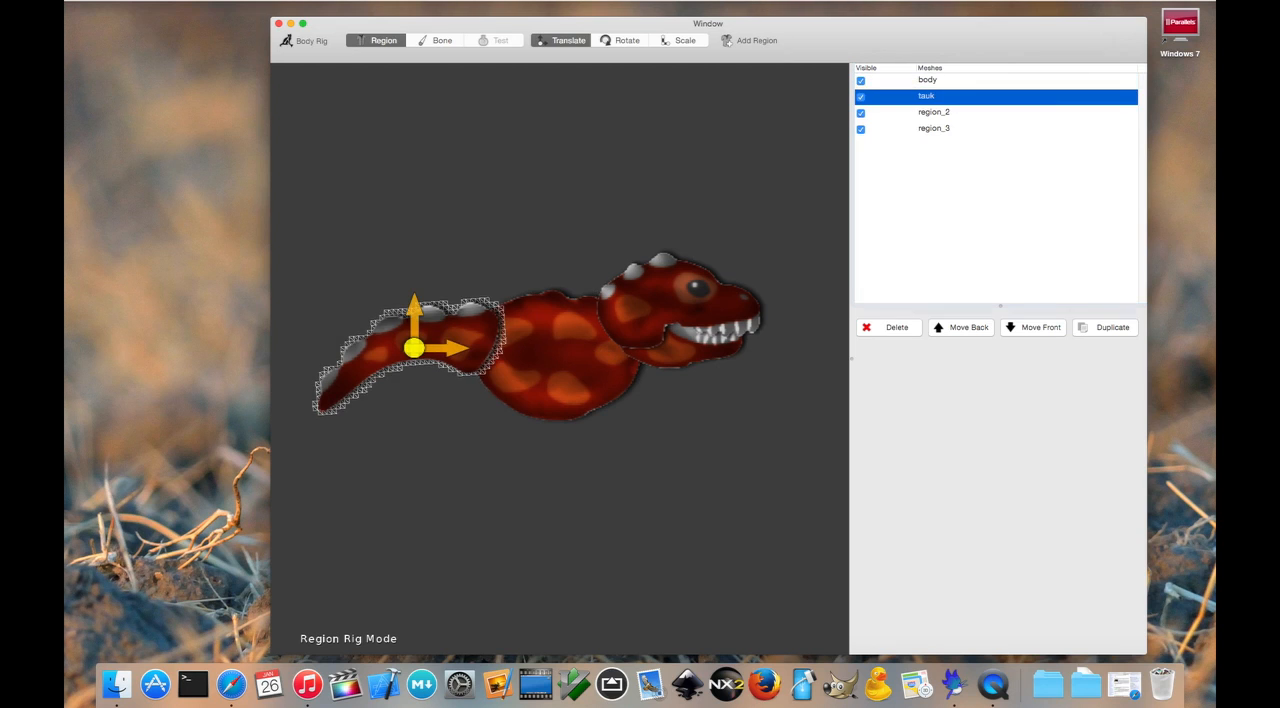
{"action": "key", "text": "Return"}
{"action": "type", "text": "tail"}
{"action": "key", "text": "Return"}
Step: Rename the region_2 mesh to lowerhead
{"action": "left_click", "coordinate": [945, 113]}
{"action": "left_click", "coordinate": [945, 113]}
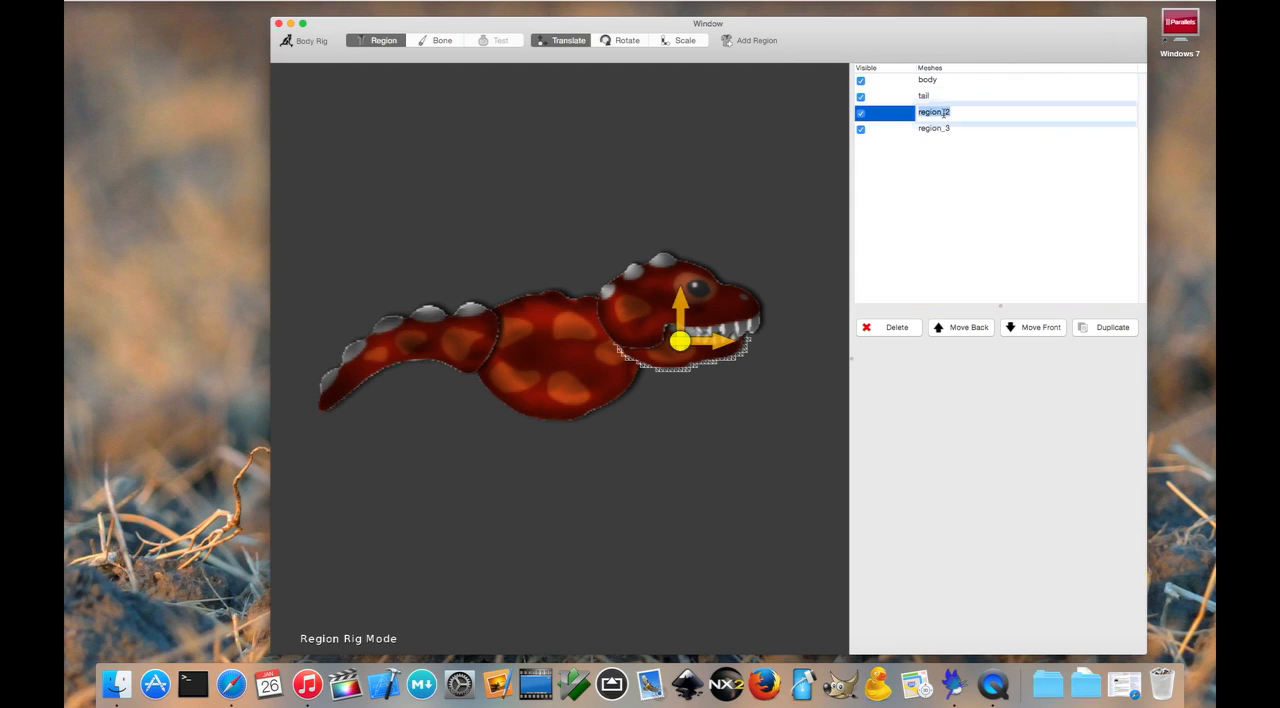
{"action": "type", "text": "lowerhead"}
{"action": "key", "text": "Return"}
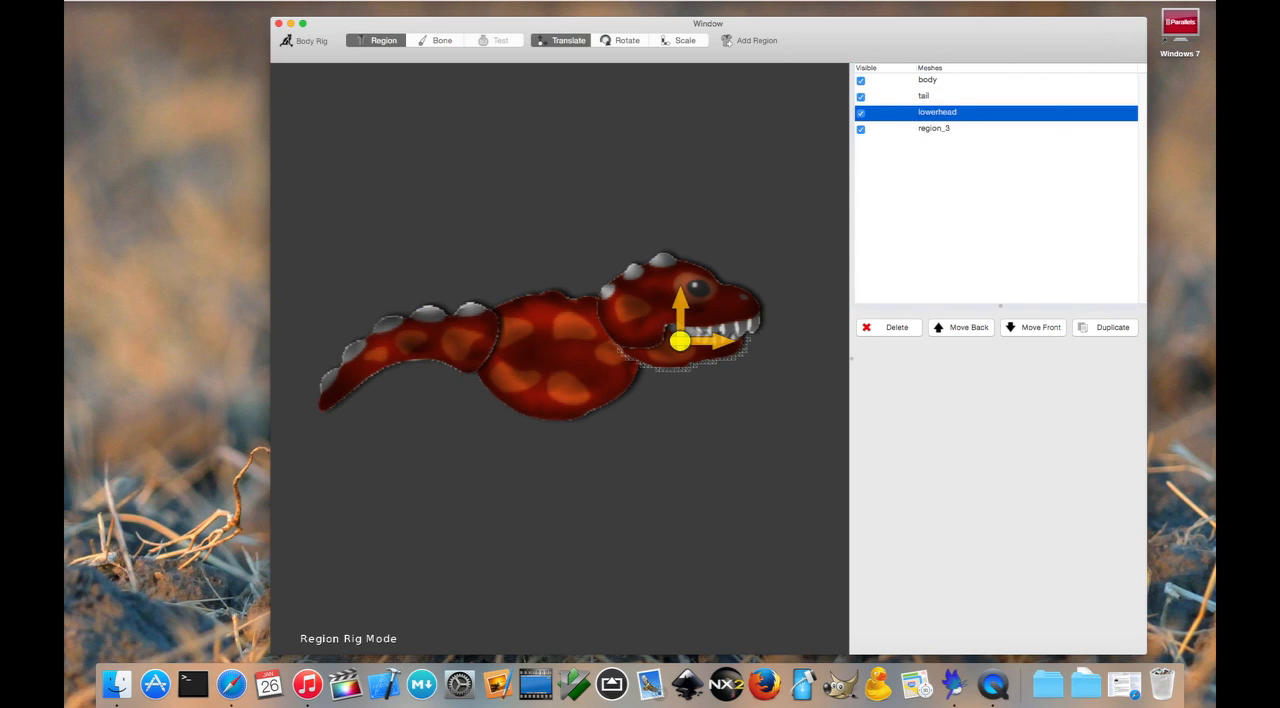
Step: Rename the region_3 mesh to upperhead and clear the selection
{"action": "left_click", "coordinate": [924, 132]}
{"action": "left_click", "coordinate": [924, 132]}
{"action": "type", "text": "upperhead"}
{"action": "key", "text": "Return"}
{"action": "left_click", "coordinate": [752, 168]}
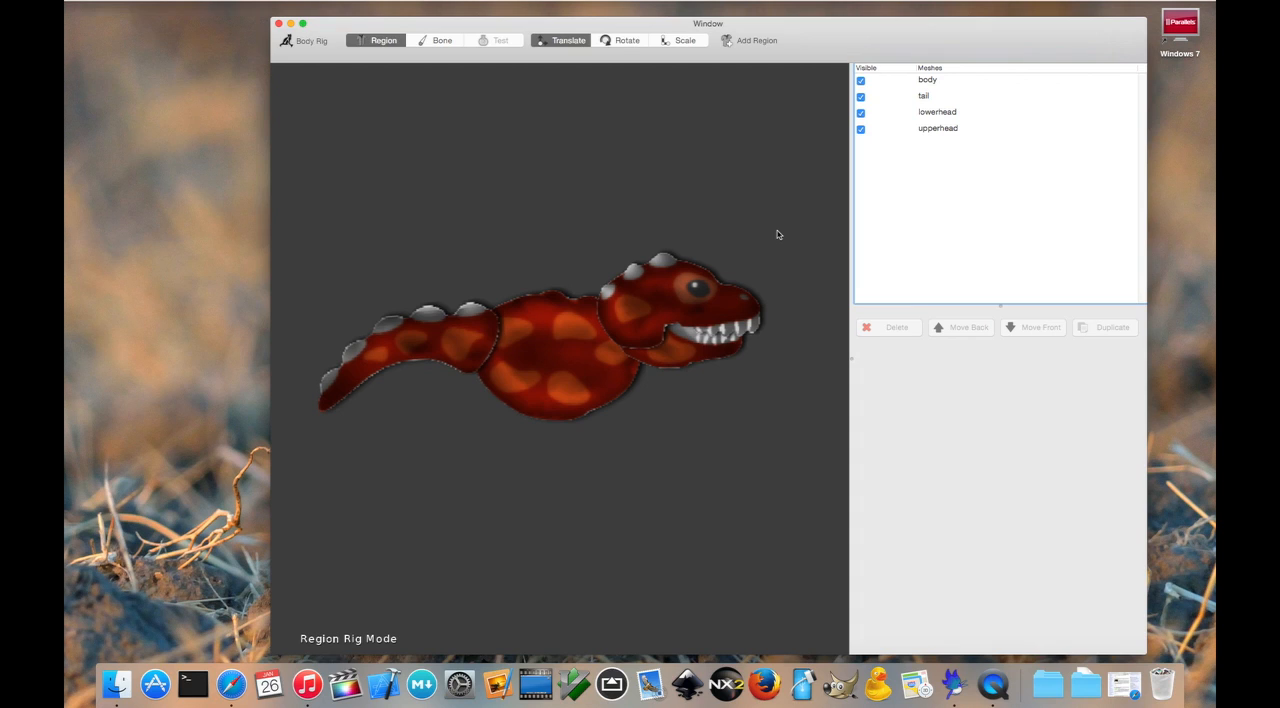
Step: In bone rigging mode, create a chain of three bones from the tail joint through the body to the upper head's snout
{"action": "left_click", "coordinate": [433, 41]}
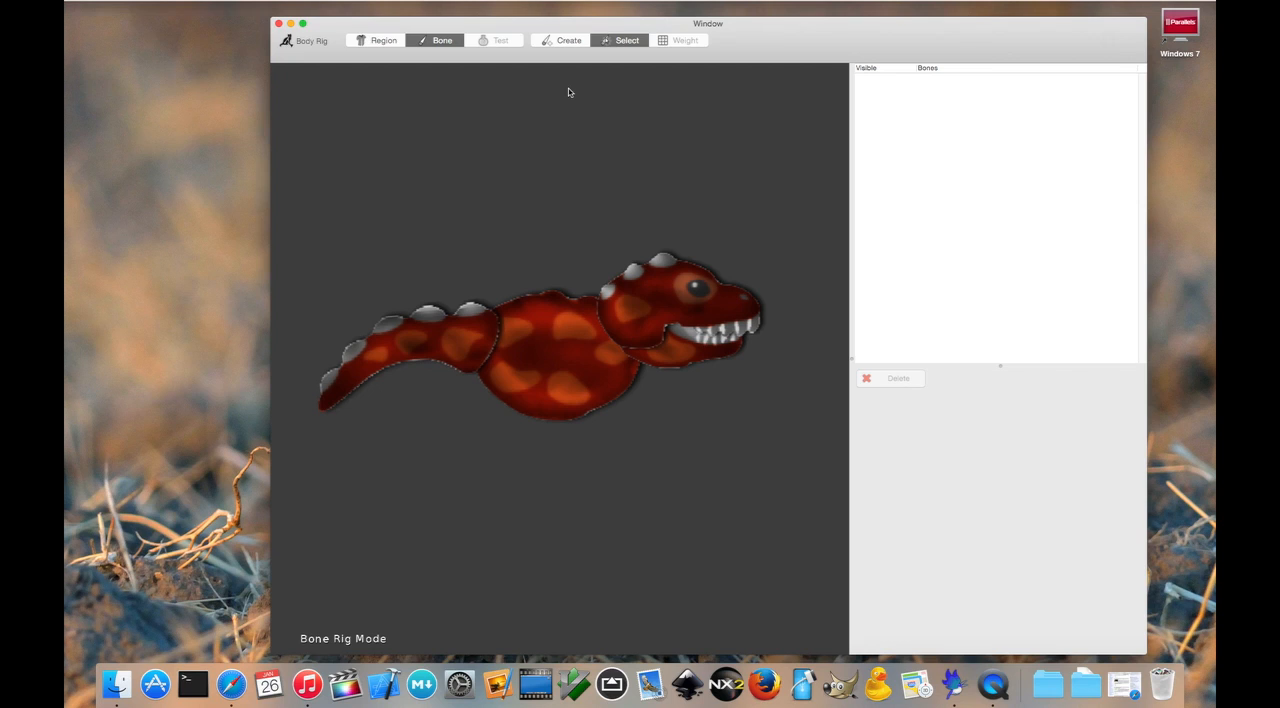
{"action": "left_click", "coordinate": [566, 42]}
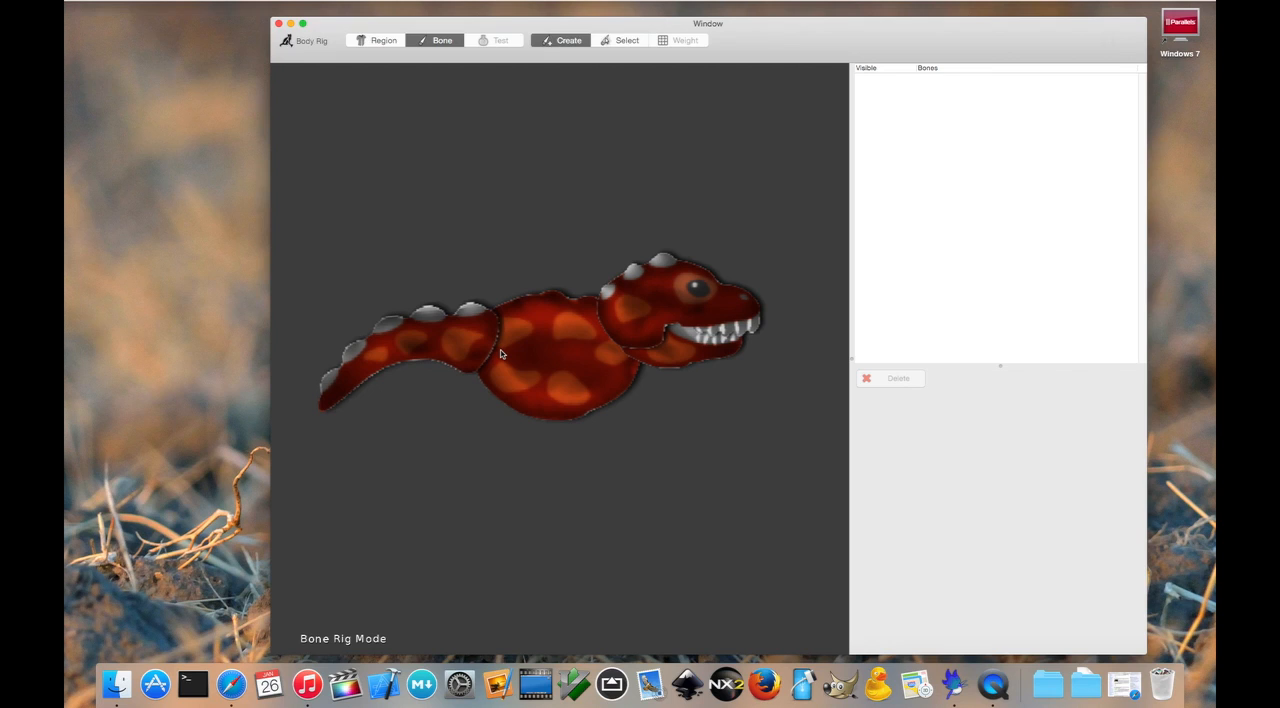
{"action": "left_click_drag", "start_coordinate": [501, 342], "coordinate": [559, 339]}
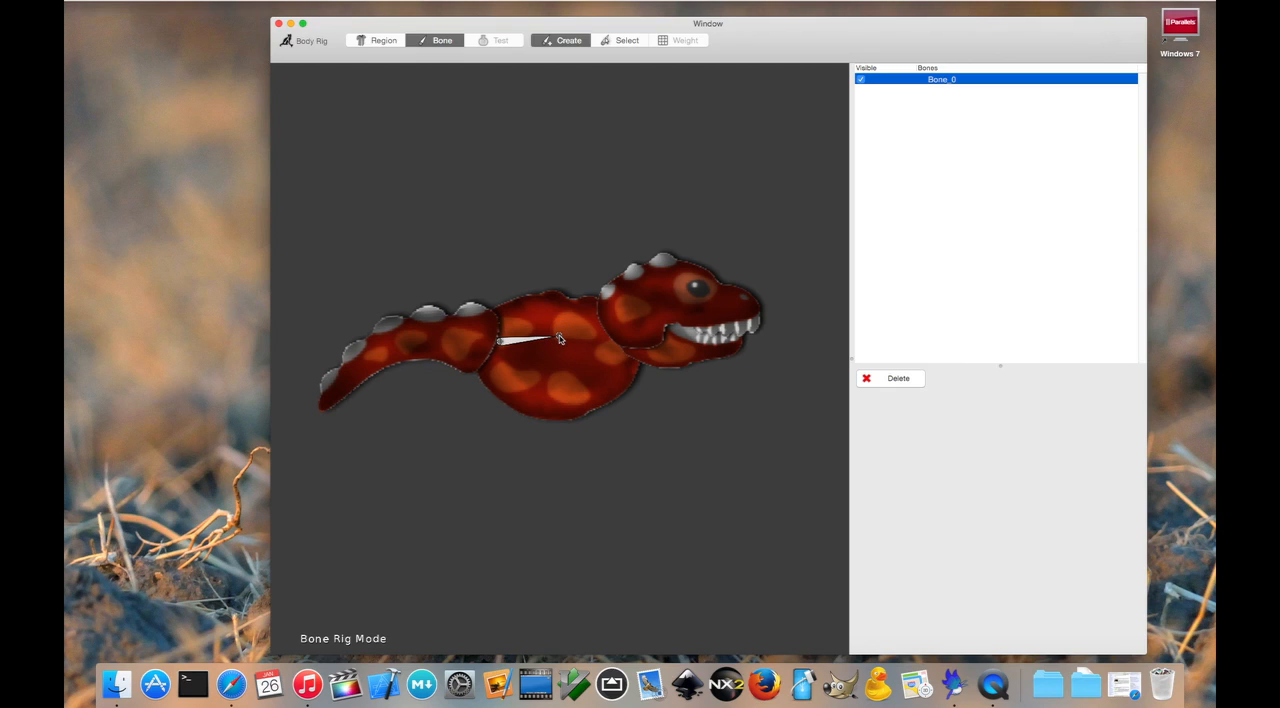
{"action": "mouse_move", "coordinate": [559, 339]}
{"action": "left_mouse_down"}
{"action": "mouse_move", "coordinate": [700, 295]}
{"action": "mouse_move", "coordinate": [742, 304]}
{"action": "left_mouse_up"}
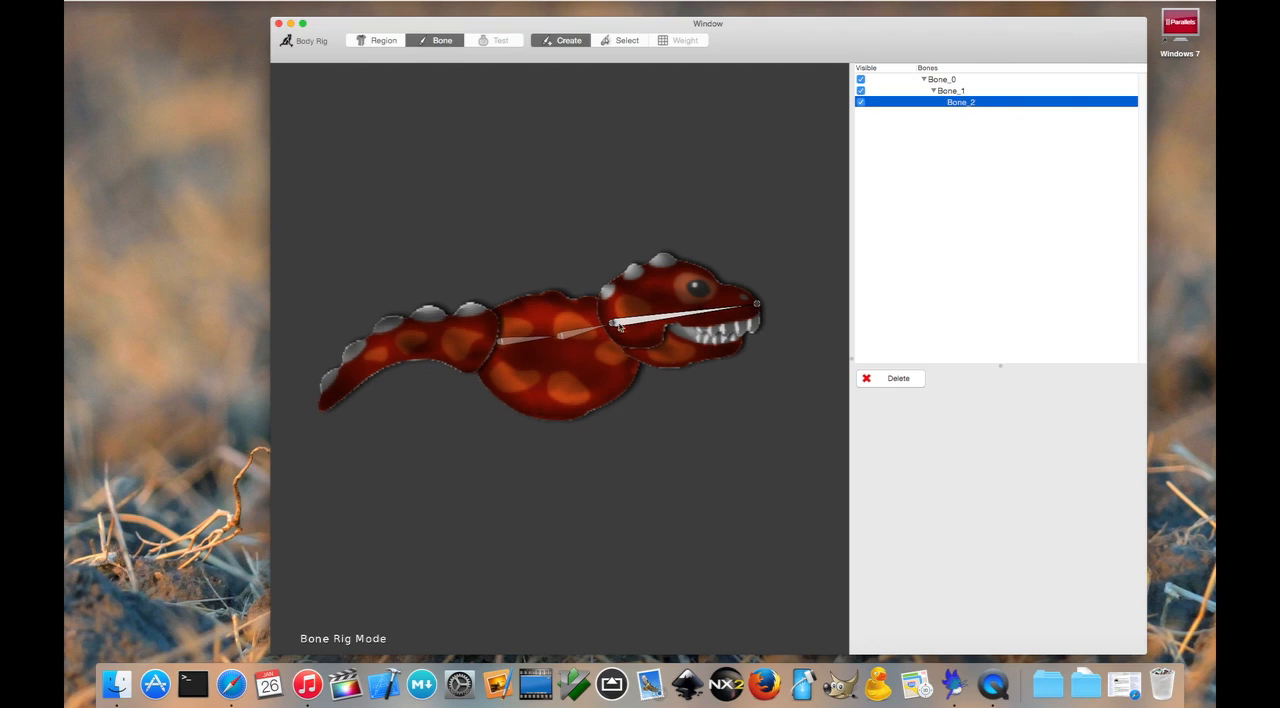
Step: Create a second child bone of the front body bone Bone_1, running along the lower jaw to its tip
{"action": "left_click", "coordinate": [969, 91]}
{"action": "left_click", "coordinate": [972, 102]}
{"action": "left_click", "coordinate": [635, 44]}
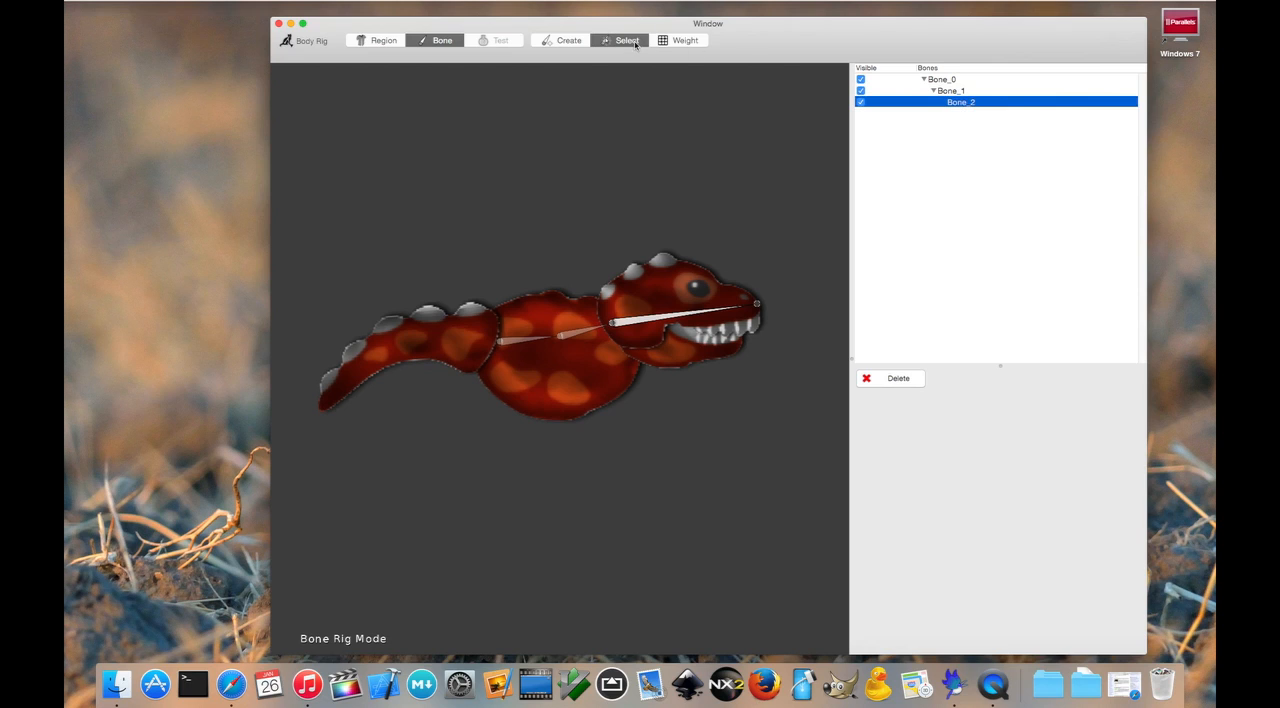
{"action": "left_click", "coordinate": [572, 337]}
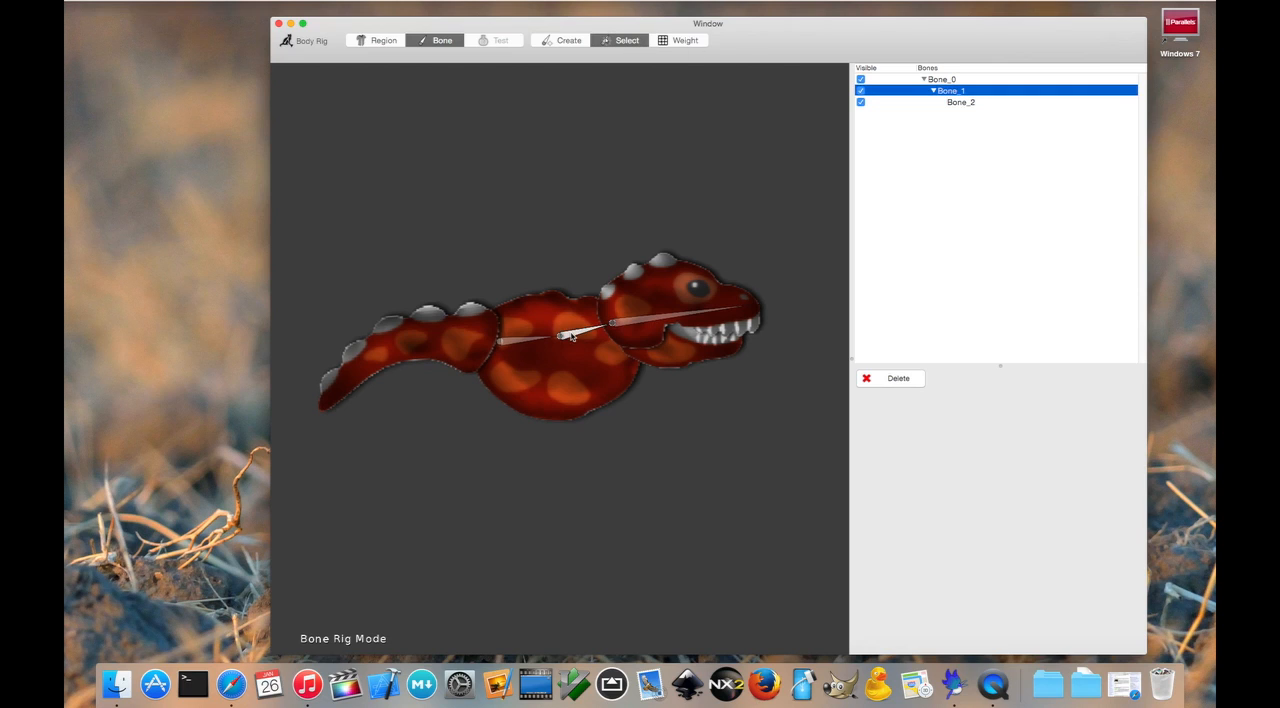
{"action": "left_click", "coordinate": [577, 42]}
{"action": "left_click_drag", "start_coordinate": [620, 338], "coordinate": [740, 350]}
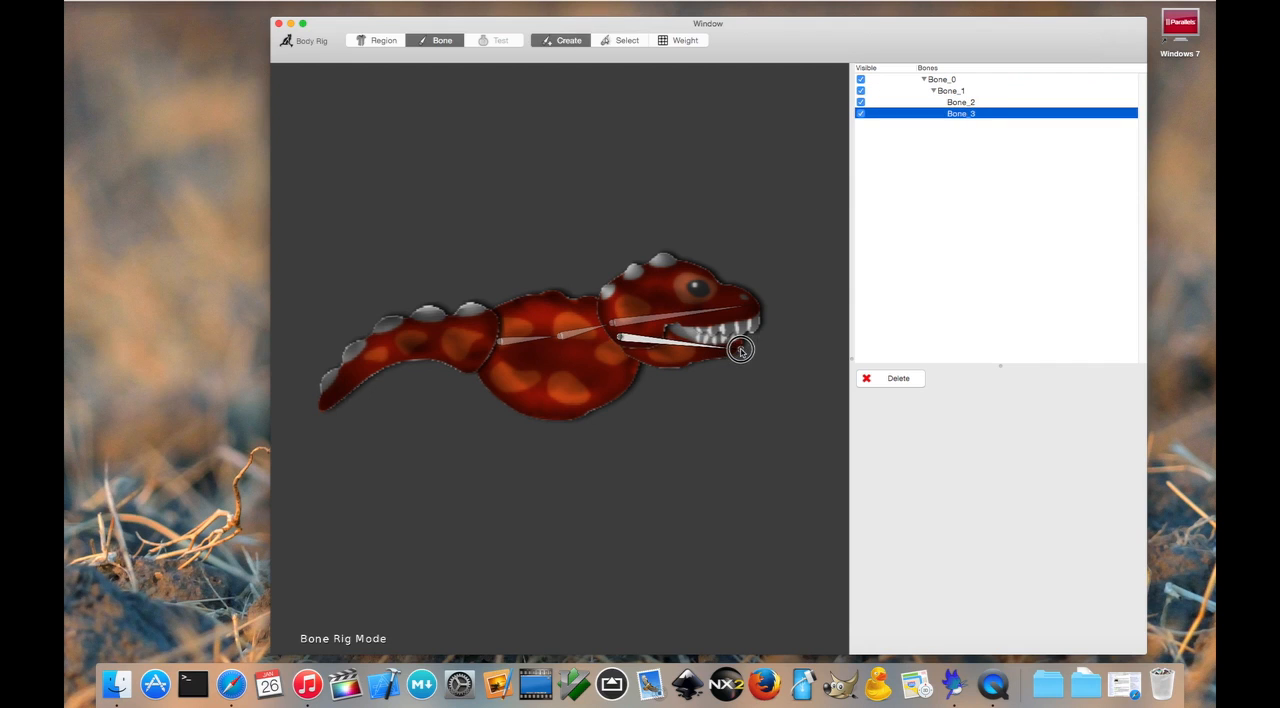
Step: Create a chain of three bones branching from the body bone Bone_0 and running along the tail to its tip
{"action": "left_click", "coordinate": [622, 41]}
{"action": "left_click", "coordinate": [525, 340]}
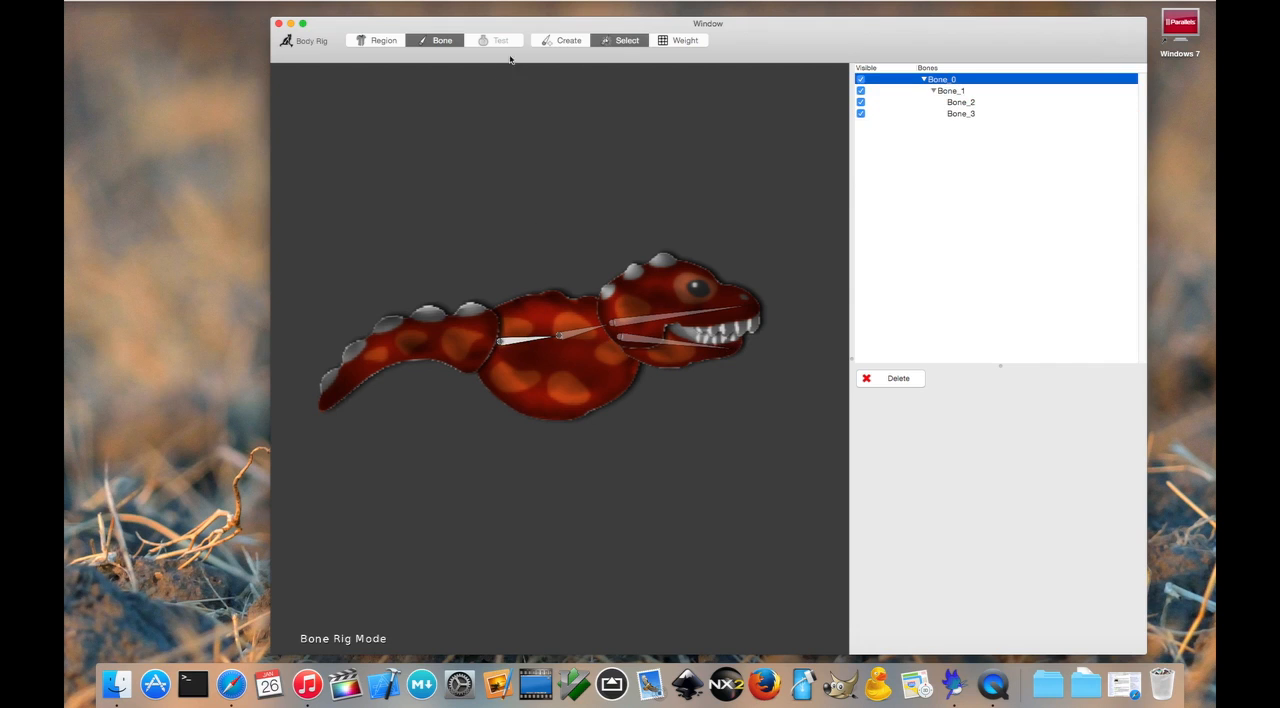
{"action": "left_click", "coordinate": [555, 40]}
{"action": "mouse_move", "coordinate": [492, 343]}
{"action": "left_mouse_down"}
{"action": "mouse_move", "coordinate": [385, 348]}
{"action": "mouse_move", "coordinate": [327, 406]}
{"action": "left_mouse_up"}
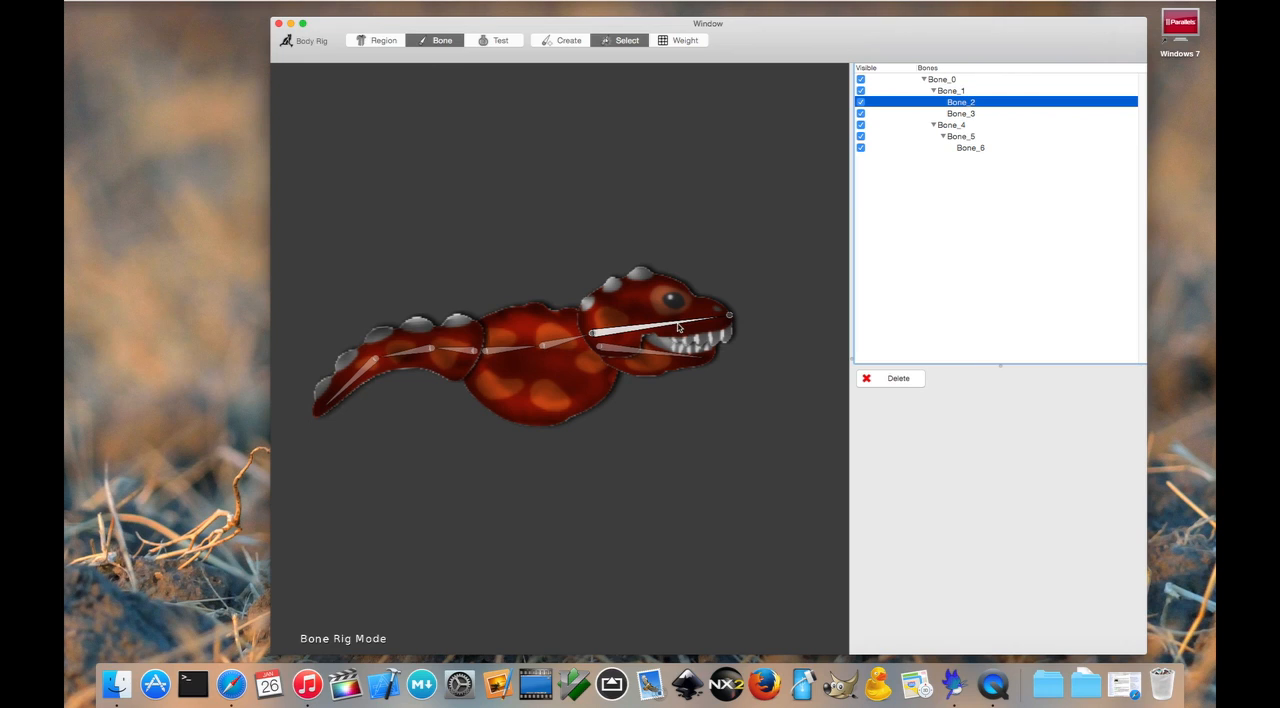
Step: In manual weighting, paint weight 1.0 over the upper head for Bone_2 and erase it with weight 0.0
{"action": "left_click", "coordinate": [696, 42]}
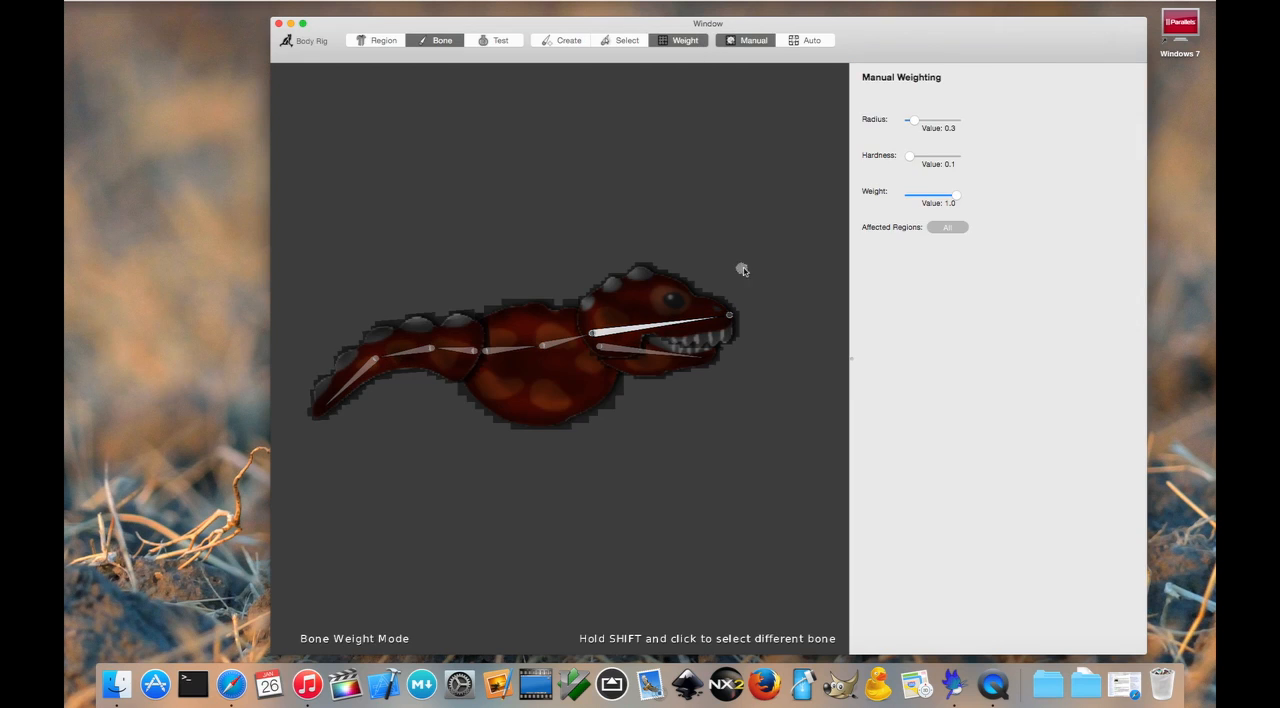
{"action": "scroll", "coordinate": [745, 270], "scroll_direction": "up", "scroll_amount": 3}
{"action": "scroll", "coordinate": [761, 215], "scroll_direction": "down", "scroll_amount": 3}
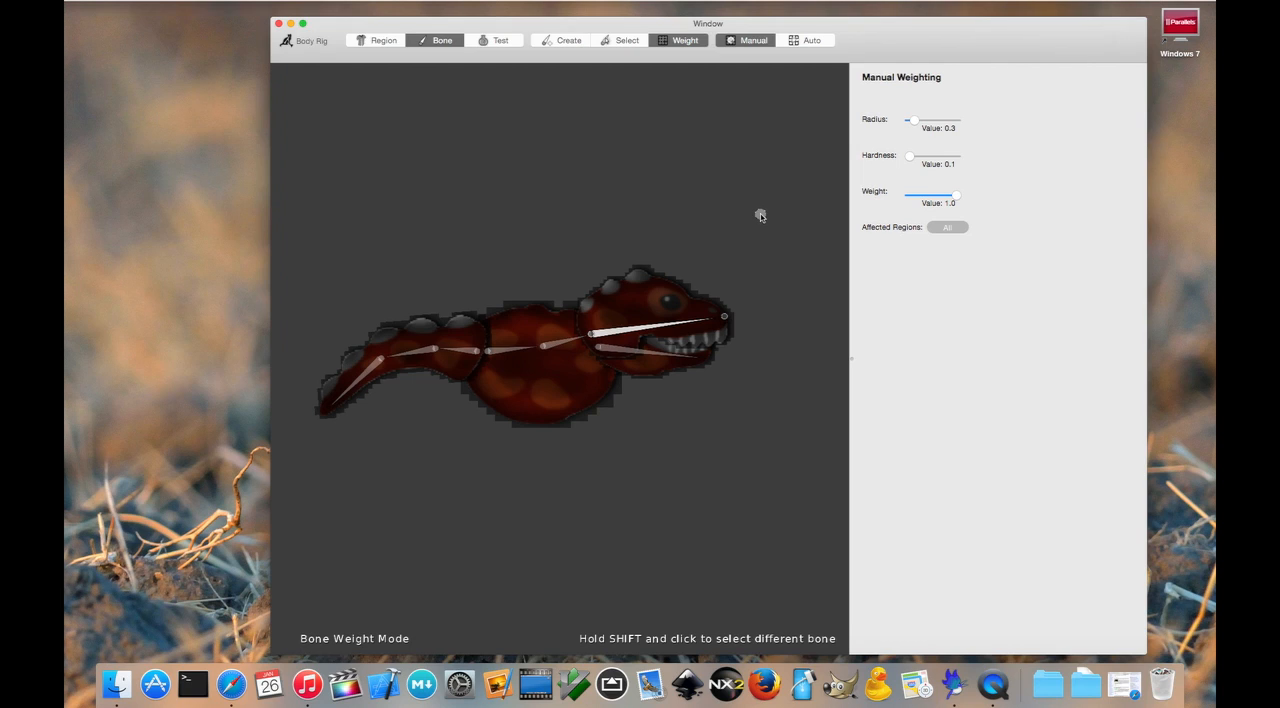
{"action": "scroll", "coordinate": [758, 237], "scroll_direction": "up", "scroll_amount": 1}
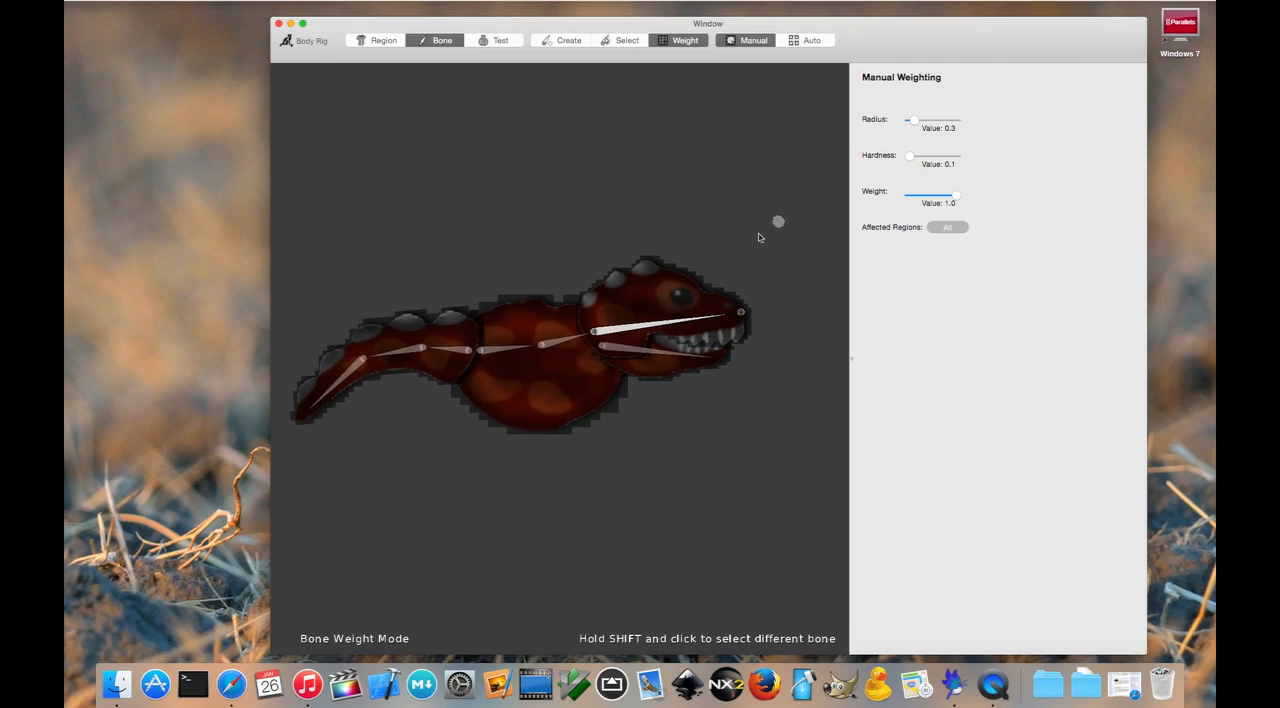
{"action": "scroll", "coordinate": [758, 237], "scroll_direction": "up", "scroll_amount": 1}
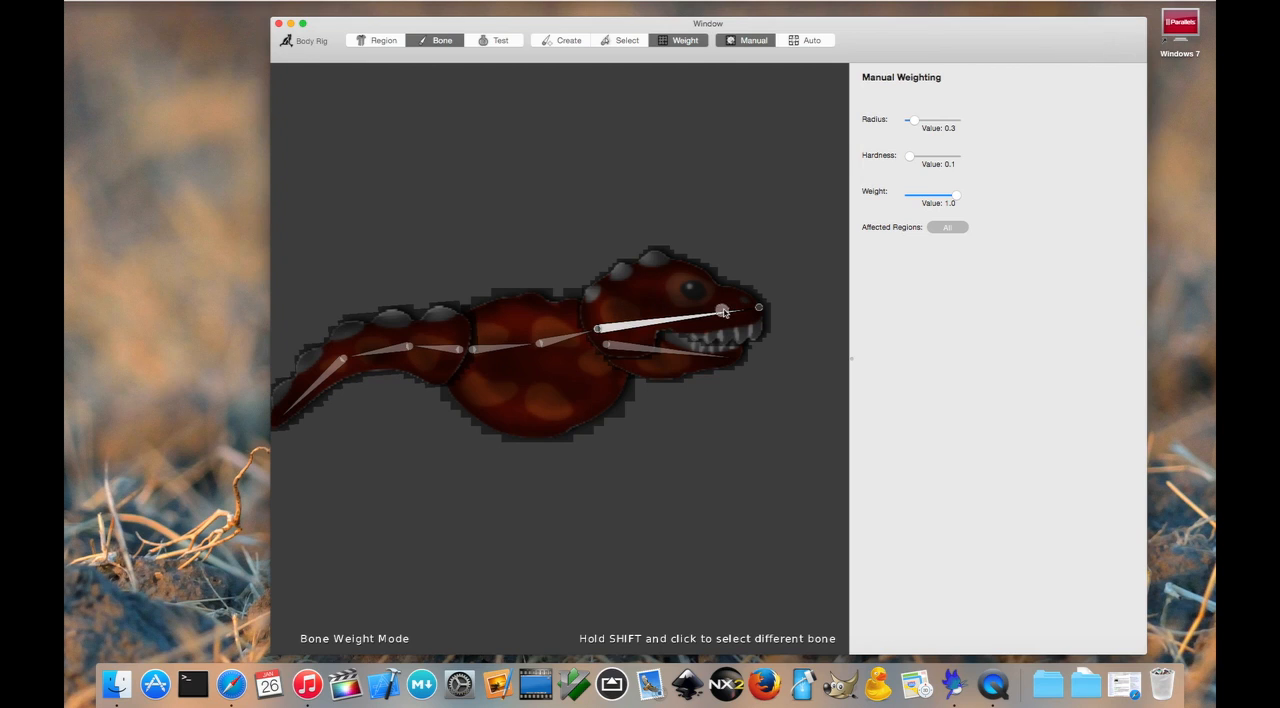
{"action": "mouse_move", "coordinate": [628, 314]}
{"action": "left_mouse_down"}
{"action": "mouse_move", "coordinate": [632, 302]}
{"action": "mouse_move", "coordinate": [651, 320]}
{"action": "mouse_move", "coordinate": [680, 297]}
{"action": "mouse_move", "coordinate": [666, 289]}
{"action": "mouse_move", "coordinate": [717, 309]}
{"action": "mouse_move", "coordinate": [691, 289]}
{"action": "mouse_move", "coordinate": [636, 297]}
{"action": "mouse_move", "coordinate": [654, 327]}
{"action": "mouse_move", "coordinate": [695, 318]}
{"action": "left_mouse_up"}
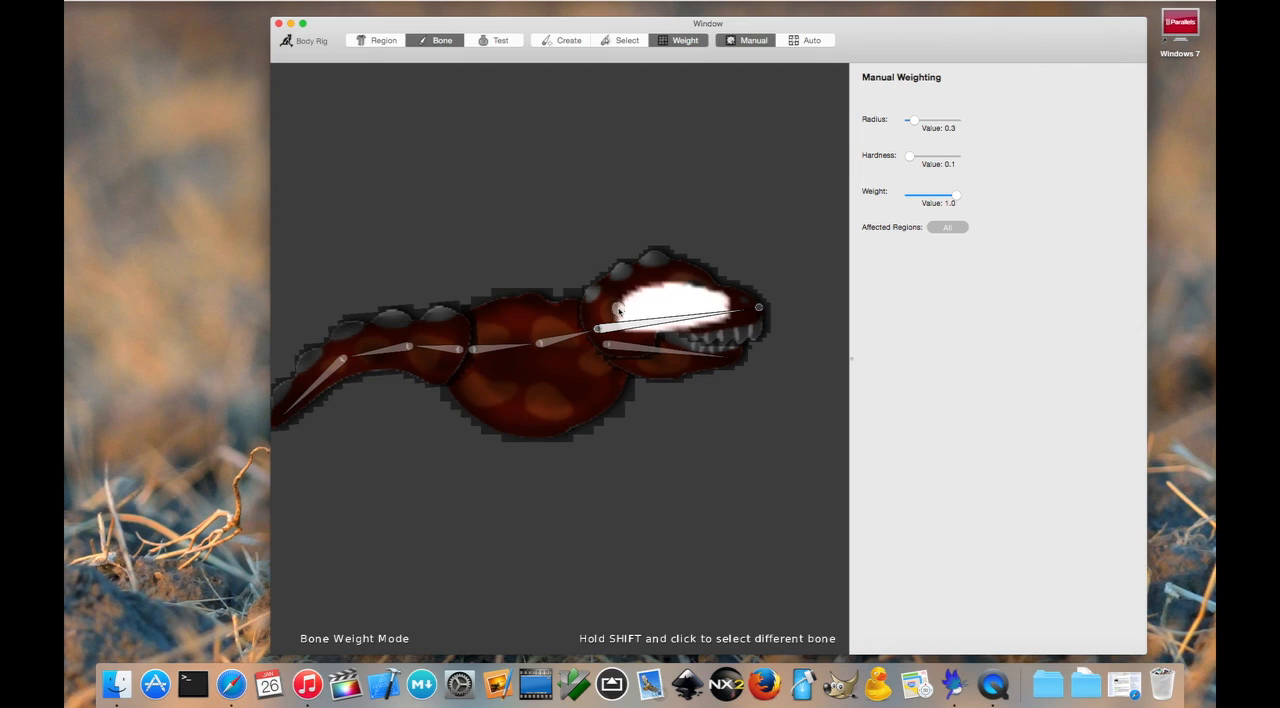
{"action": "mouse_move", "coordinate": [675, 290]}
{"action": "left_mouse_down"}
{"action": "mouse_move", "coordinate": [737, 303]}
{"action": "mouse_move", "coordinate": [640, 316]}
{"action": "left_mouse_up"}
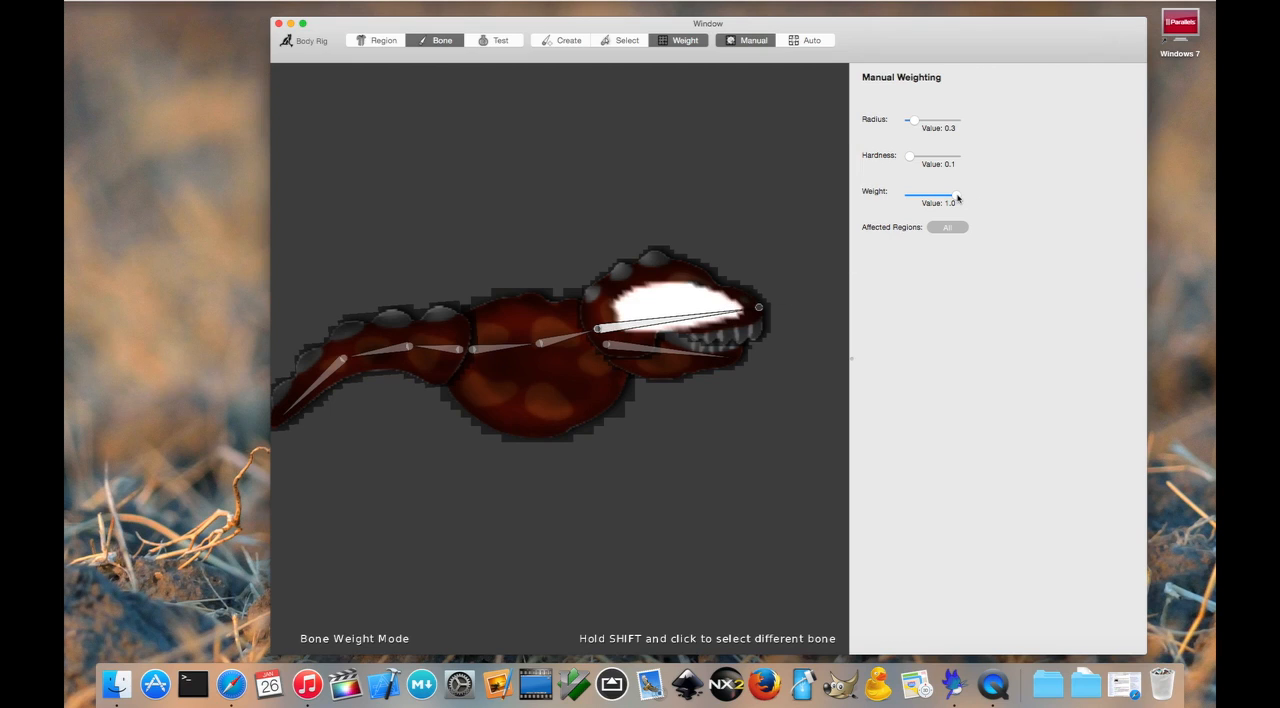
{"action": "left_click_drag", "start_coordinate": [957, 198], "coordinate": [900, 195]}
{"action": "mouse_move", "coordinate": [630, 314]}
{"action": "left_mouse_down"}
{"action": "mouse_move", "coordinate": [645, 305]}
{"action": "mouse_move", "coordinate": [624, 302]}
{"action": "mouse_move", "coordinate": [632, 292]}
{"action": "mouse_move", "coordinate": [662, 296]}
{"action": "mouse_move", "coordinate": [619, 318]}
{"action": "mouse_move", "coordinate": [672, 332]}
{"action": "mouse_move", "coordinate": [724, 324]}
{"action": "mouse_move", "coordinate": [694, 286]}
{"action": "mouse_move", "coordinate": [697, 326]}
{"action": "mouse_move", "coordinate": [697, 309]}
{"action": "mouse_move", "coordinate": [720, 297]}
{"action": "mouse_move", "coordinate": [638, 335]}
{"action": "mouse_move", "coordinate": [729, 302]}
{"action": "mouse_move", "coordinate": [631, 335]}
{"action": "mouse_move", "coordinate": [649, 320]}
{"action": "left_mouse_up"}
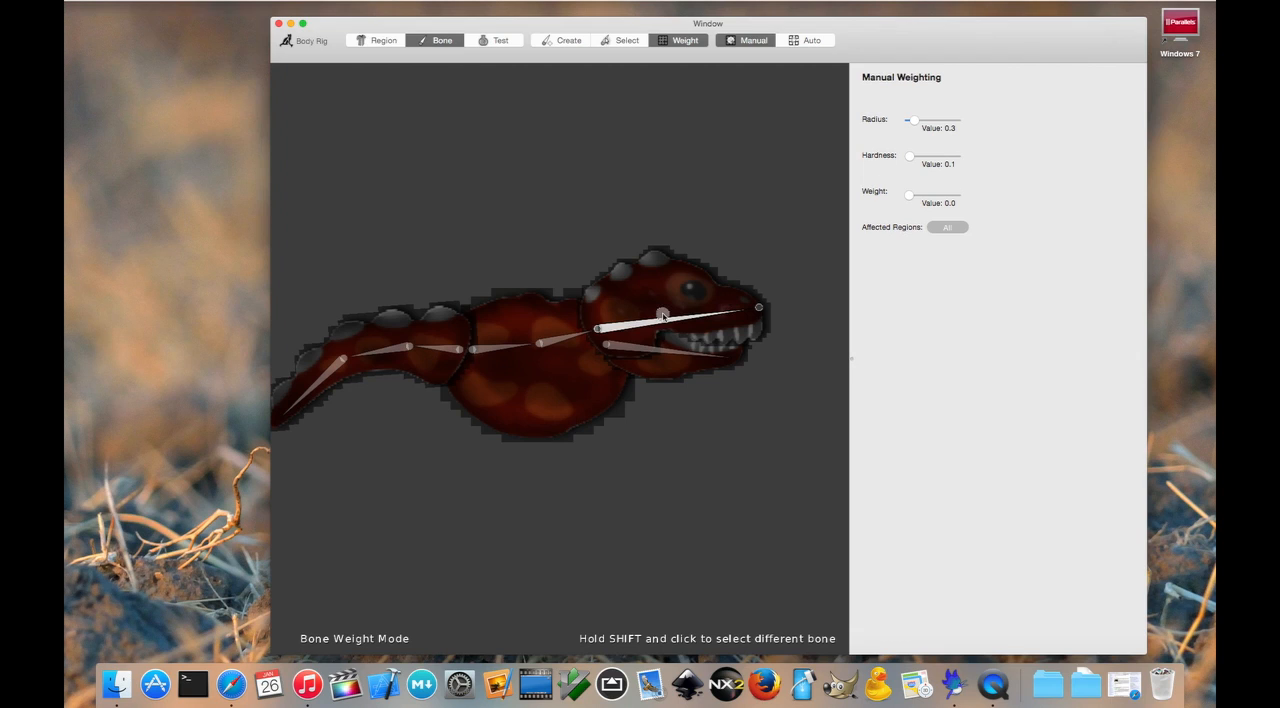
Step: Set the weight brush to radius 0.8 and weight 1.0, and paint the whole character for the upper head bone
{"action": "left_click", "coordinate": [952, 228]}
{"action": "left_click_drag", "start_coordinate": [915, 120], "coordinate": [928, 126]}
{"action": "left_click_drag", "start_coordinate": [910, 196], "coordinate": [962, 195]}
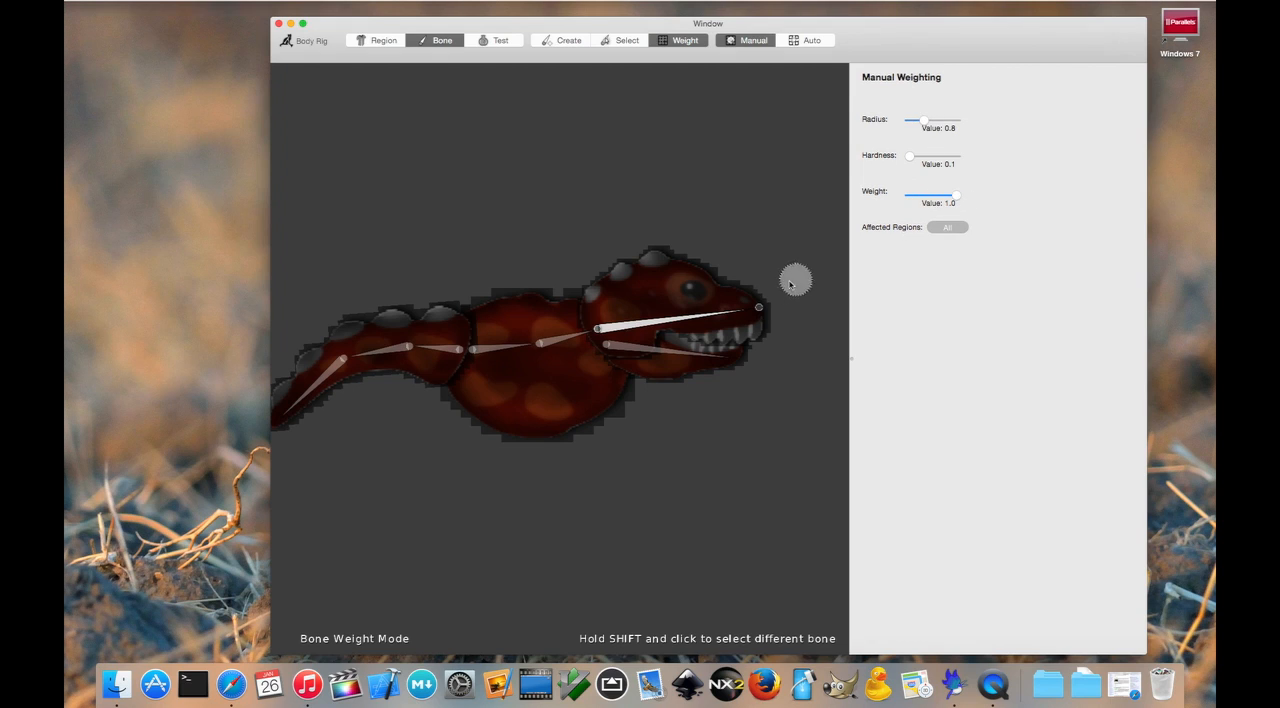
{"action": "mouse_move", "coordinate": [682, 306]}
{"action": "left_mouse_down"}
{"action": "mouse_move", "coordinate": [694, 306]}
{"action": "mouse_move", "coordinate": [491, 346]}
{"action": "mouse_move", "coordinate": [363, 348]}
{"action": "mouse_move", "coordinate": [493, 376]}
{"action": "mouse_move", "coordinate": [551, 314]}
{"action": "mouse_move", "coordinate": [723, 294]}
{"action": "mouse_move", "coordinate": [667, 297]}
{"action": "mouse_move", "coordinate": [626, 357]}
{"action": "mouse_move", "coordinate": [686, 346]}
{"action": "mouse_move", "coordinate": [517, 358]}
{"action": "left_mouse_up"}
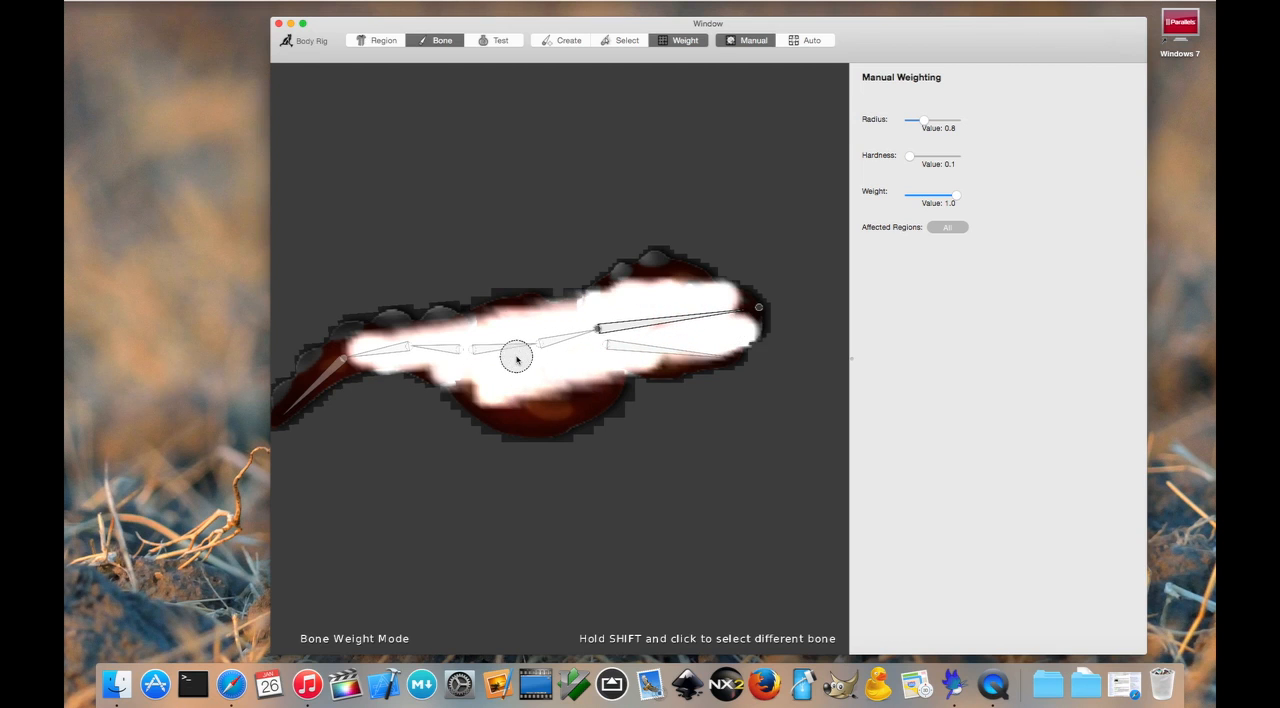
{"action": "left_click", "coordinate": [950, 229]}
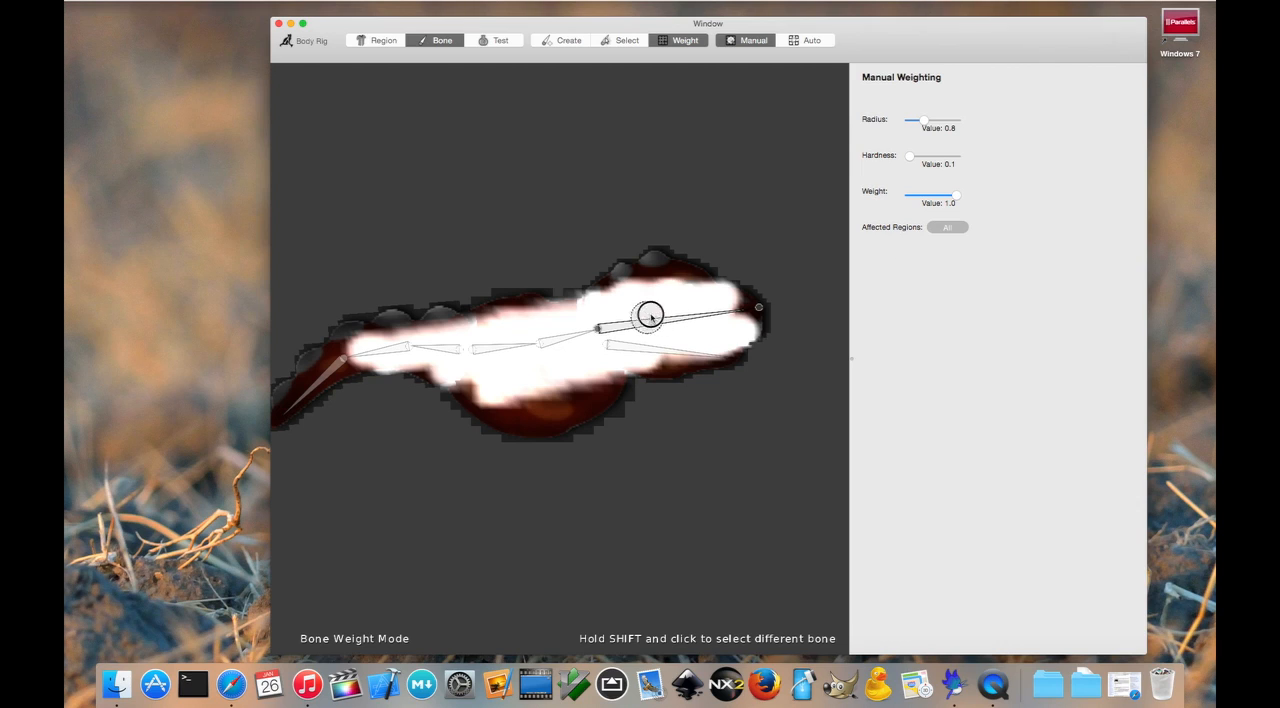
{"action": "mouse_move", "coordinate": [676, 275]}
{"action": "left_mouse_down"}
{"action": "mouse_move", "coordinate": [657, 276]}
{"action": "mouse_move", "coordinate": [734, 309]}
{"action": "mouse_move", "coordinate": [705, 362]}
{"action": "mouse_move", "coordinate": [517, 428]}
{"action": "mouse_move", "coordinate": [400, 334]}
{"action": "mouse_move", "coordinate": [611, 291]}
{"action": "mouse_move", "coordinate": [540, 386]}
{"action": "mouse_move", "coordinate": [657, 363]}
{"action": "mouse_move", "coordinate": [223, 443]}
{"action": "mouse_move", "coordinate": [357, 314]}
{"action": "mouse_move", "coordinate": [300, 402]}
{"action": "mouse_move", "coordinate": [476, 345]}
{"action": "mouse_move", "coordinate": [610, 280]}
{"action": "mouse_move", "coordinate": [526, 409]}
{"action": "mouse_move", "coordinate": [443, 366]}
{"action": "mouse_move", "coordinate": [566, 357]}
{"action": "mouse_move", "coordinate": [463, 306]}
{"action": "mouse_move", "coordinate": [637, 359]}
{"action": "mouse_move", "coordinate": [581, 387]}
{"action": "mouse_move", "coordinate": [423, 354]}
{"action": "mouse_move", "coordinate": [457, 361]}
{"action": "mouse_move", "coordinate": [514, 408]}
{"action": "left_mouse_up"}
{"action": "scroll", "coordinate": [412, 394], "scroll_direction": "down", "scroll_amount": 3}
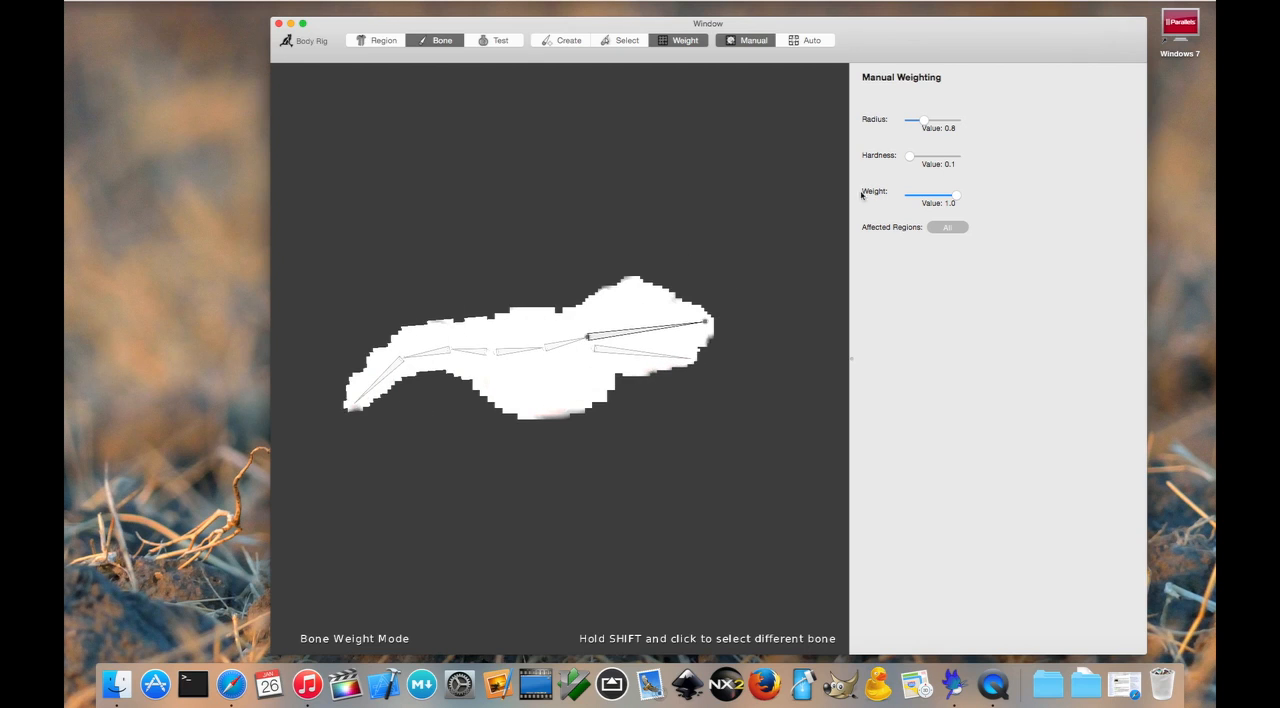
Step: Test the painted weights by moving the upper head bone's tip in test mode, and return to bone editing
{"action": "left_click", "coordinate": [500, 41]}
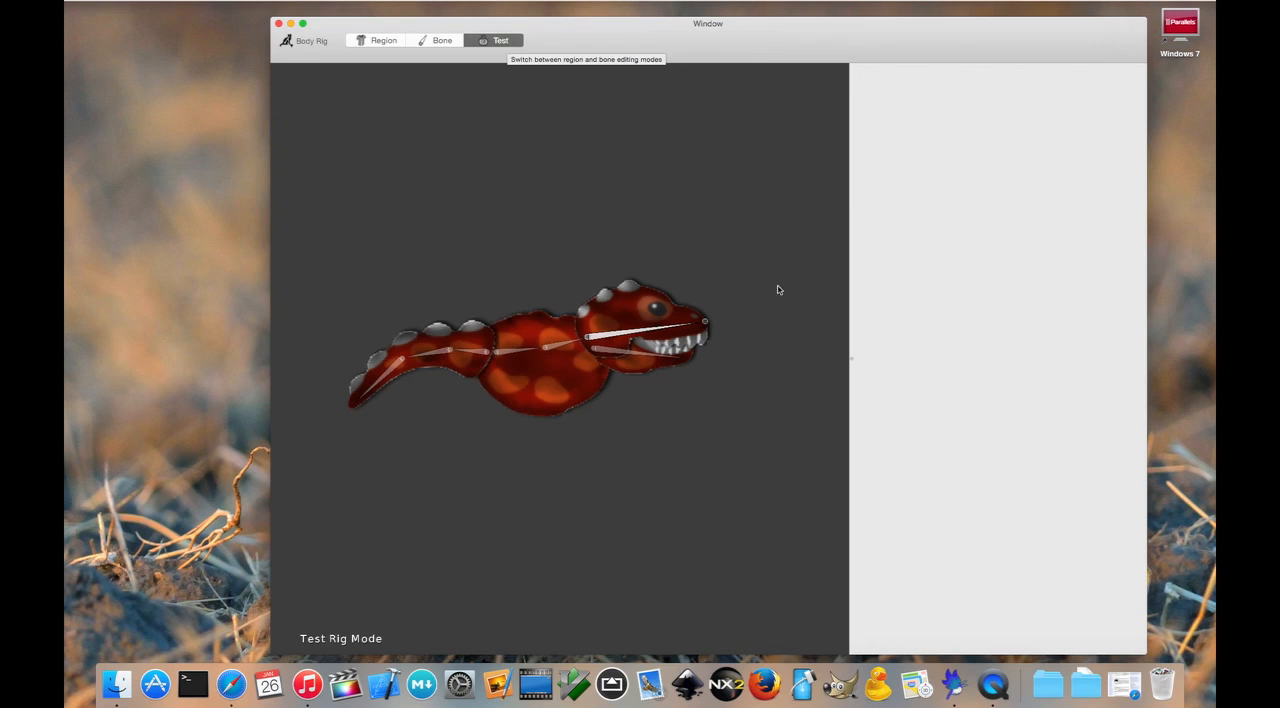
{"action": "mouse_move", "coordinate": [706, 326]}
{"action": "left_mouse_down"}
{"action": "mouse_move", "coordinate": [633, 263]}
{"action": "mouse_move", "coordinate": [663, 329]}
{"action": "mouse_move", "coordinate": [631, 429]}
{"action": "mouse_move", "coordinate": [663, 322]}
{"action": "mouse_move", "coordinate": [646, 251]}
{"action": "mouse_move", "coordinate": [667, 407]}
{"action": "mouse_move", "coordinate": [603, 446]}
{"action": "mouse_move", "coordinate": [680, 383]}
{"action": "mouse_move", "coordinate": [674, 266]}
{"action": "mouse_move", "coordinate": [688, 326]}
{"action": "mouse_move", "coordinate": [623, 463]}
{"action": "mouse_move", "coordinate": [657, 300]}
{"action": "mouse_move", "coordinate": [677, 345]}
{"action": "mouse_move", "coordinate": [666, 251]}
{"action": "mouse_move", "coordinate": [697, 400]}
{"action": "mouse_move", "coordinate": [691, 297]}
{"action": "mouse_move", "coordinate": [695, 321]}
{"action": "left_mouse_up"}
{"action": "left_click", "coordinate": [443, 40]}
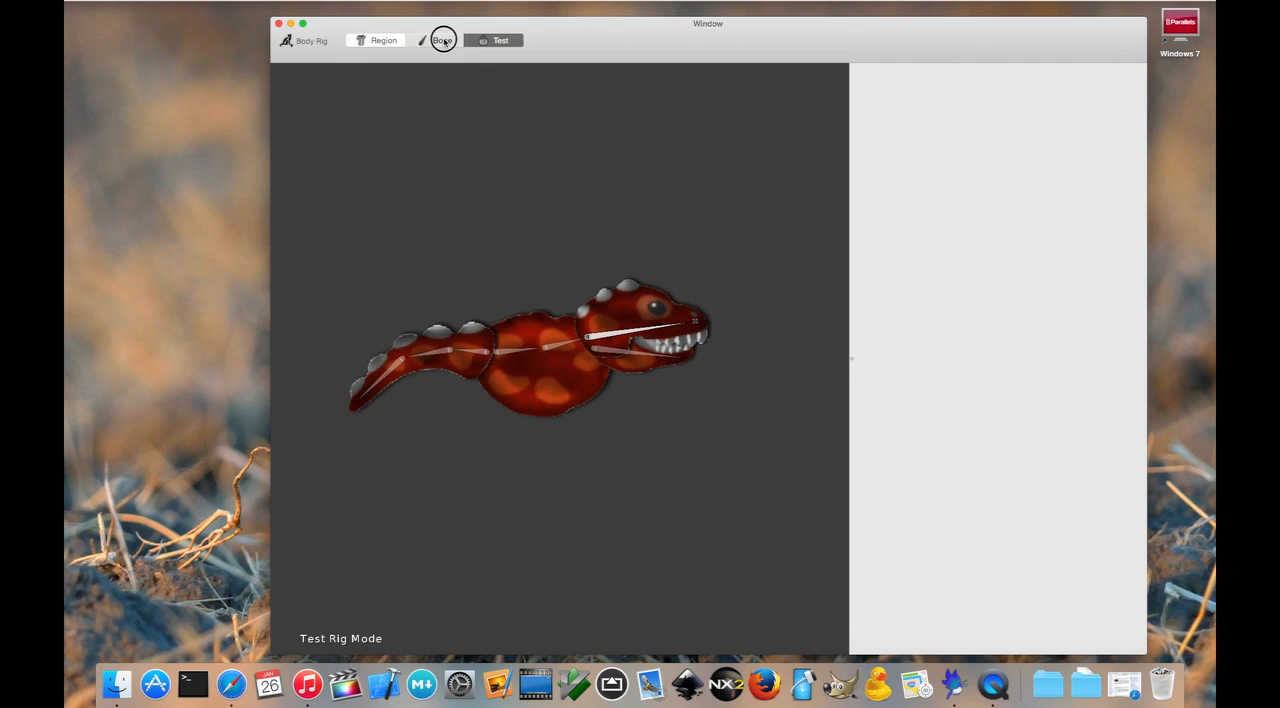
Step: Apply auto weighting to all bones with 20 iterations, influence 0.6 and radius 0.6
{"action": "left_click", "coordinate": [677, 302]}
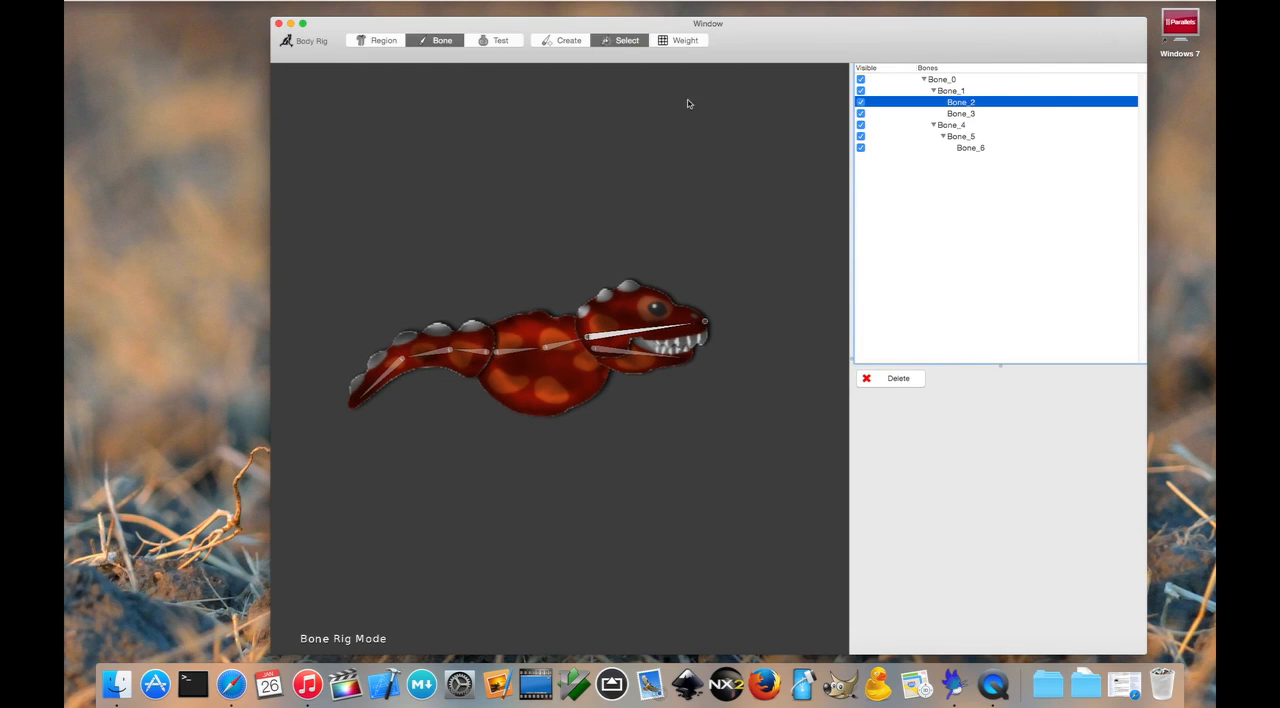
{"action": "left_click", "coordinate": [686, 40]}
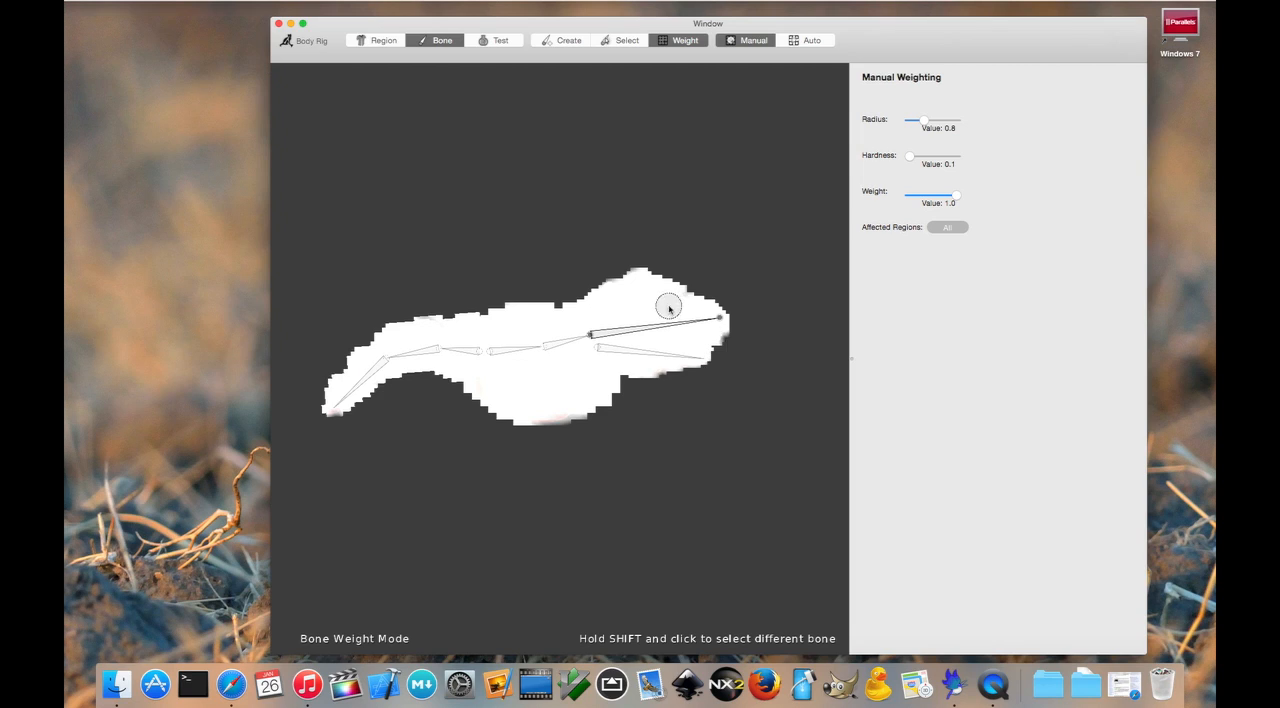
{"action": "left_click", "coordinate": [810, 40]}
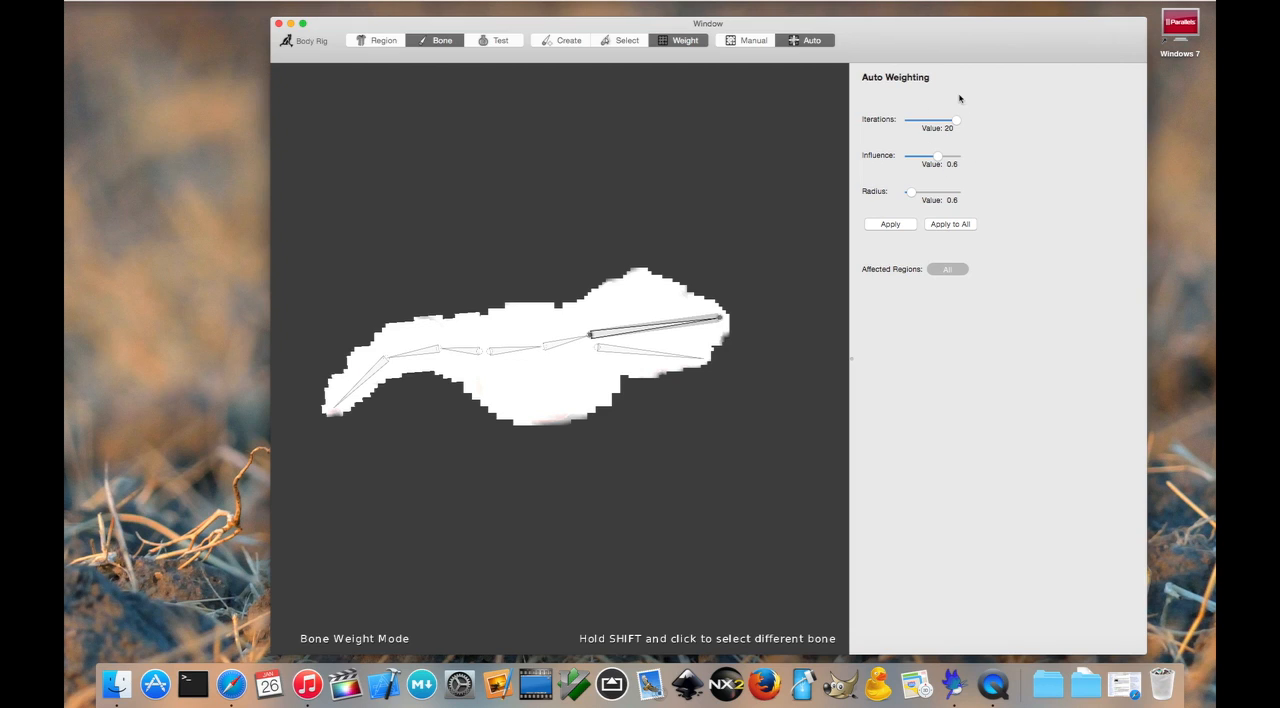
{"action": "left_click", "coordinate": [966, 225]}
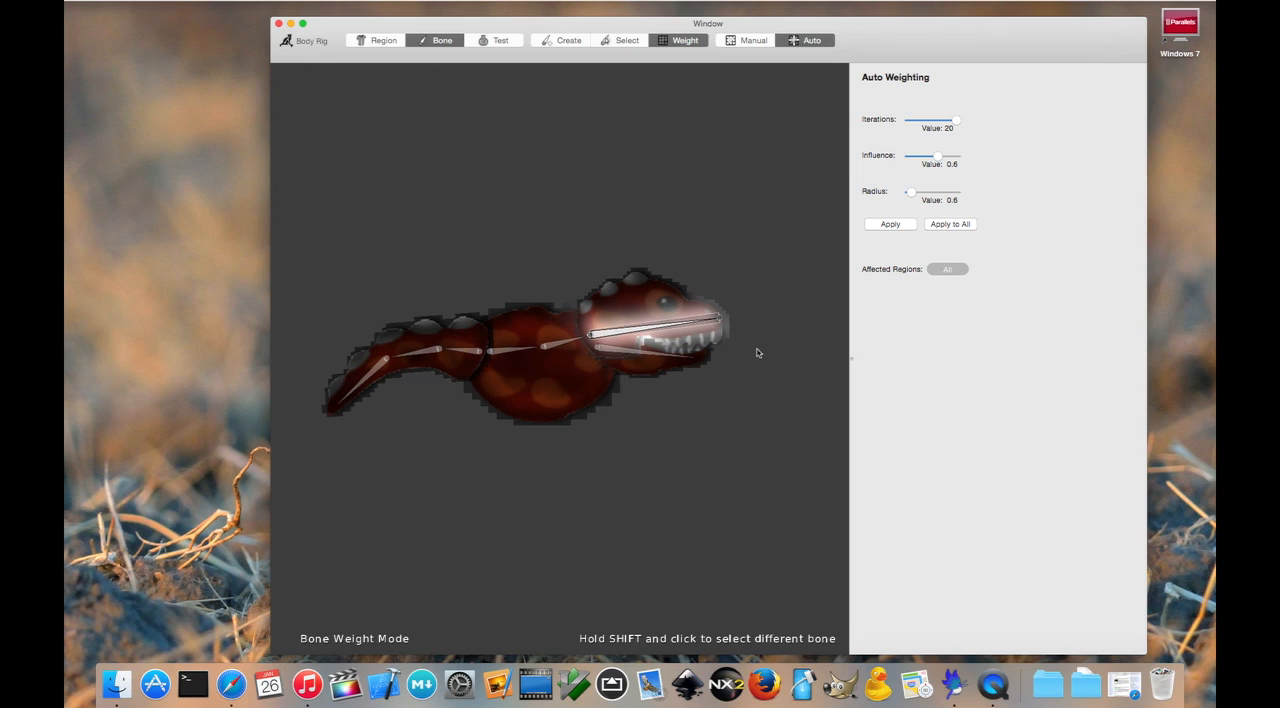
Step: Inspect the automatic weights bone by bone, covering the lower jaw, body, tail and upper head
{"action": "left_click", "coordinate": [643, 356], "text": "shift"}
{"action": "left_click", "coordinate": [568, 343], "text": "shift"}
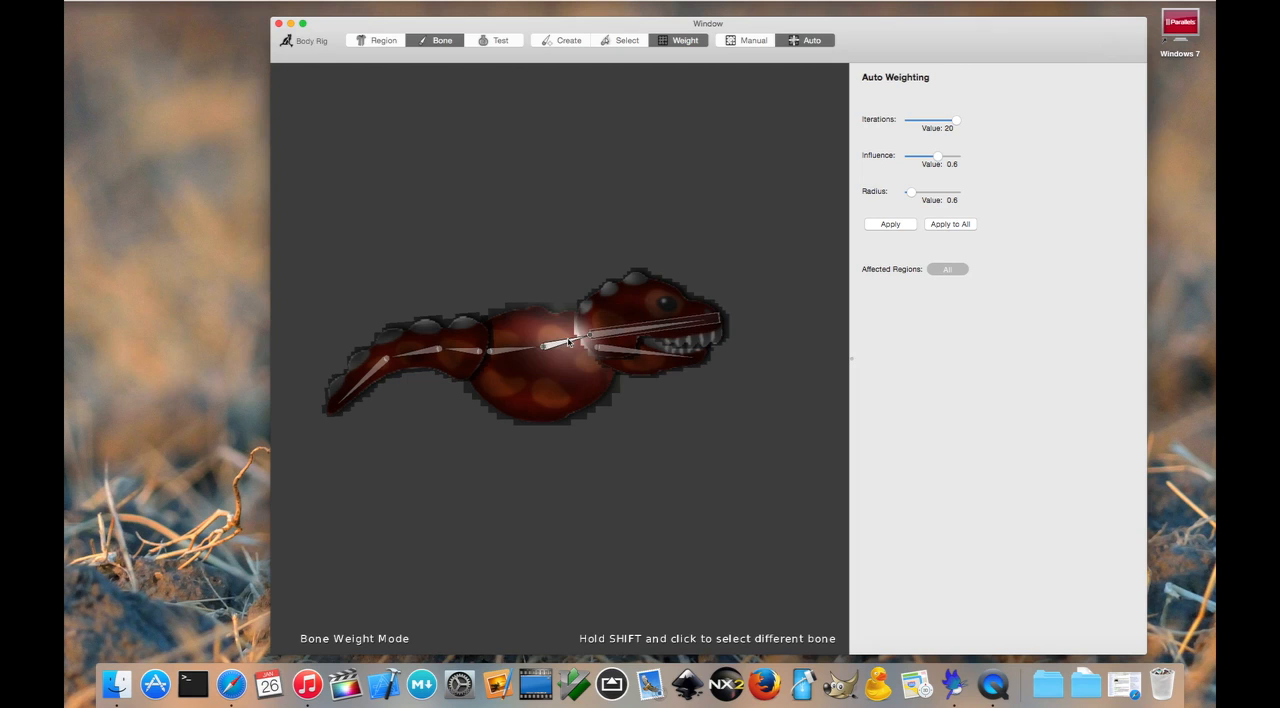
{"action": "left_click", "coordinate": [516, 352], "text": "shift"}
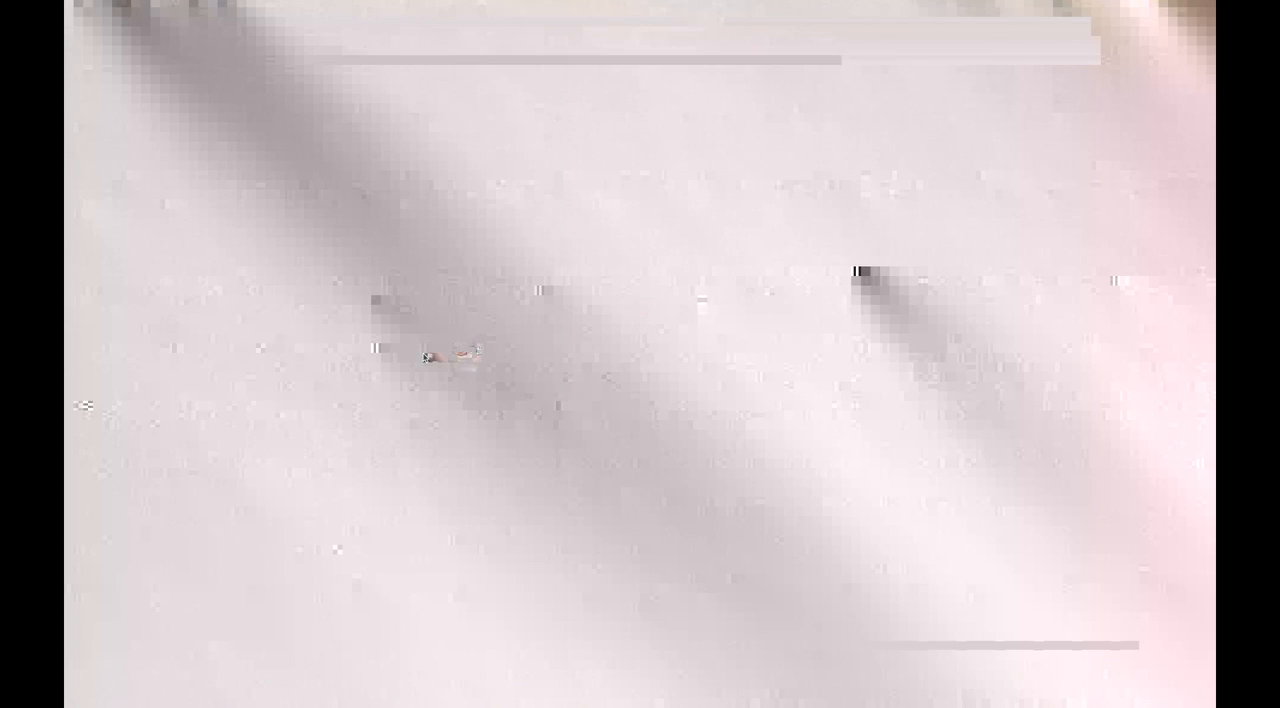
{"action": "left_click", "coordinate": [428, 356], "text": "shift"}
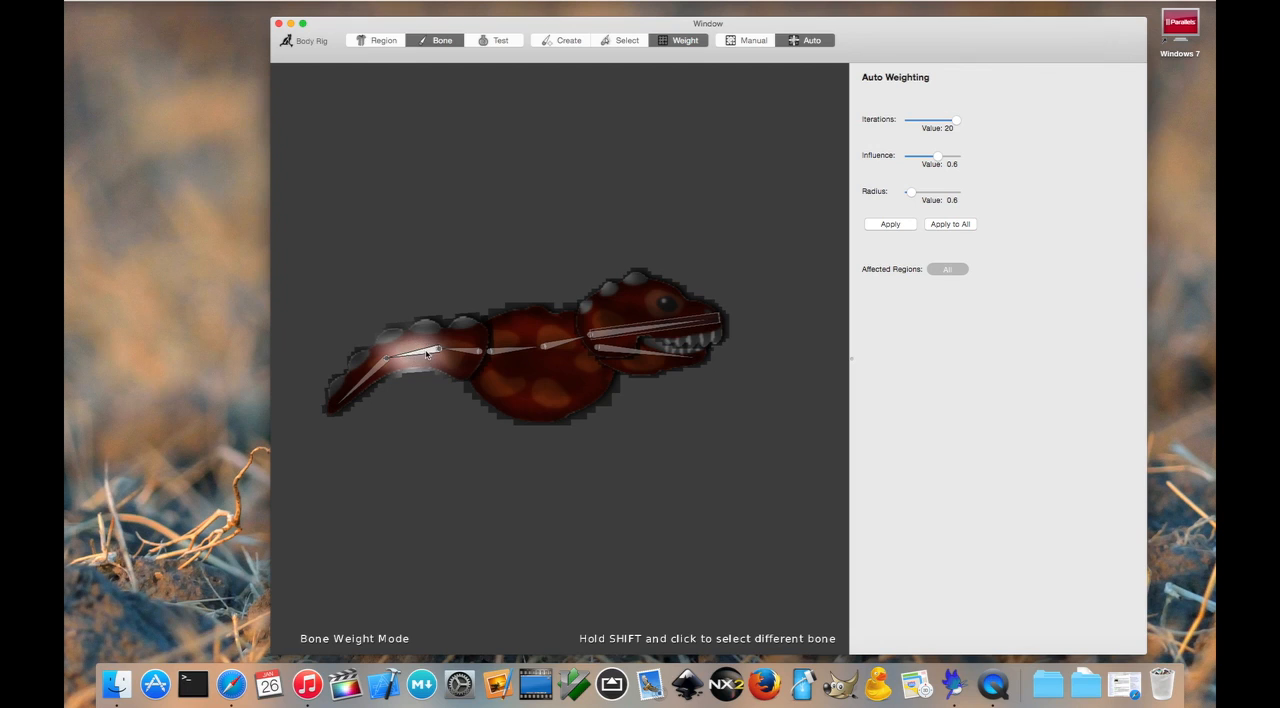
{"action": "left_click", "coordinate": [701, 320], "text": "shift"}
{"action": "left_click", "coordinate": [662, 354], "text": "shift"}
{"action": "left_click", "coordinate": [676, 327], "text": "shift"}
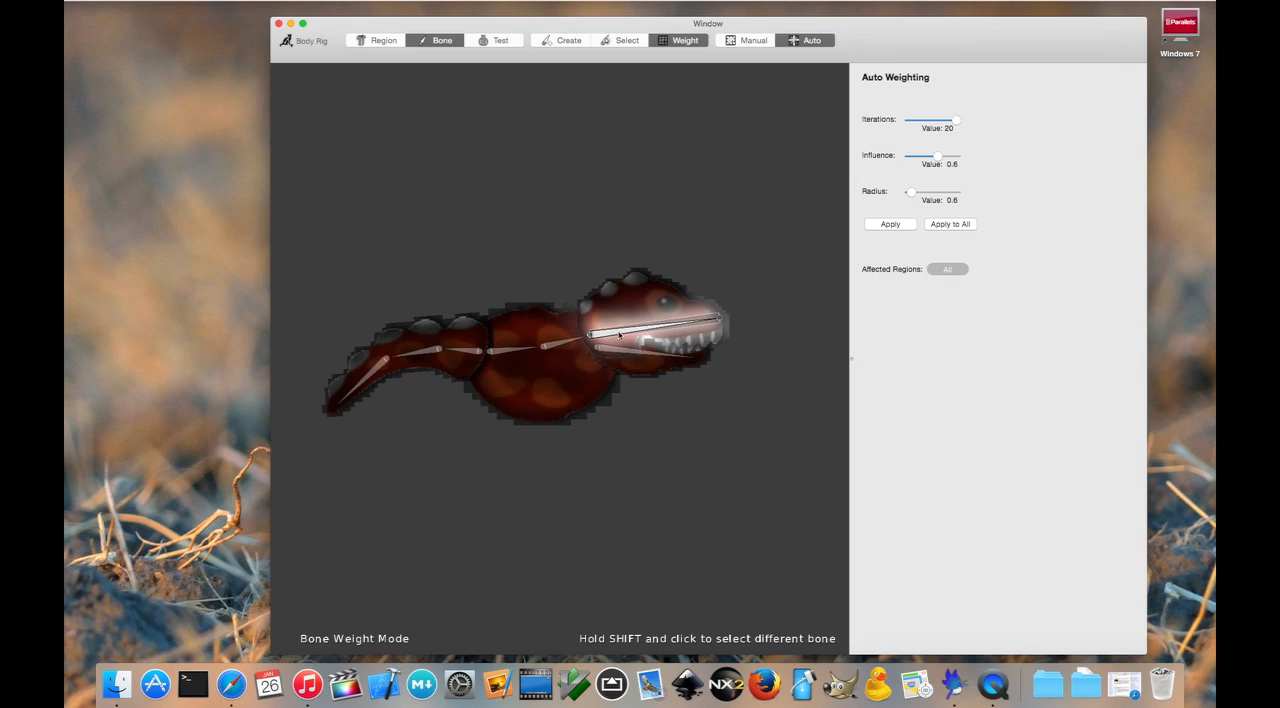
Step: Raise the auto weighting influence to 1.0 and apply it to all bones
{"action": "scroll", "coordinate": [696, 325], "scroll_direction": "up", "scroll_amount": 5}
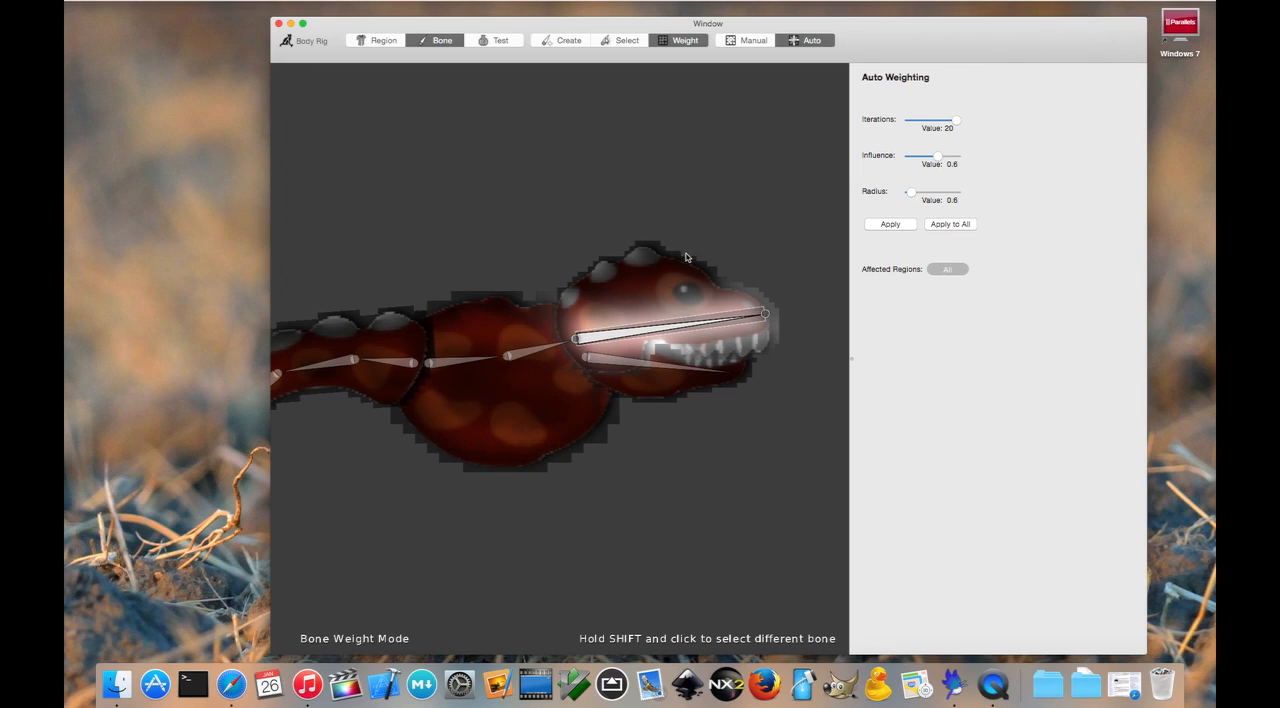
{"action": "left_click_drag", "start_coordinate": [936, 157], "coordinate": [963, 158]}
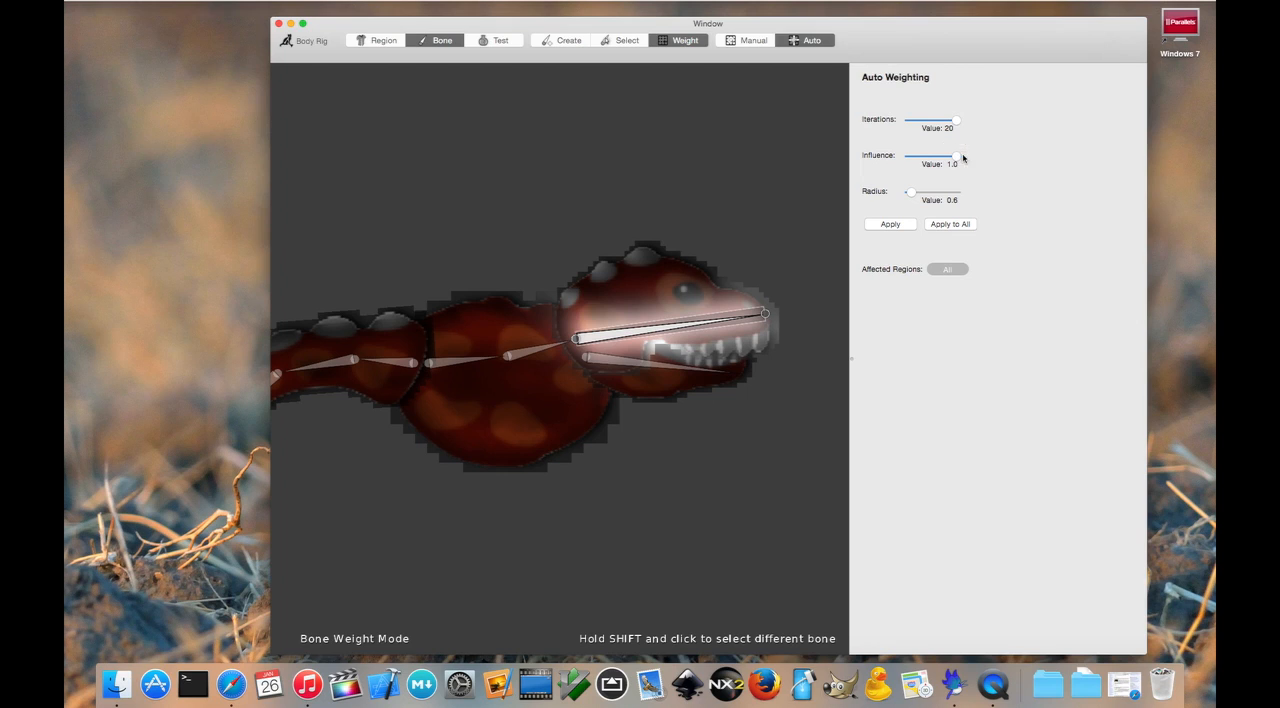
{"action": "left_click", "coordinate": [961, 226]}
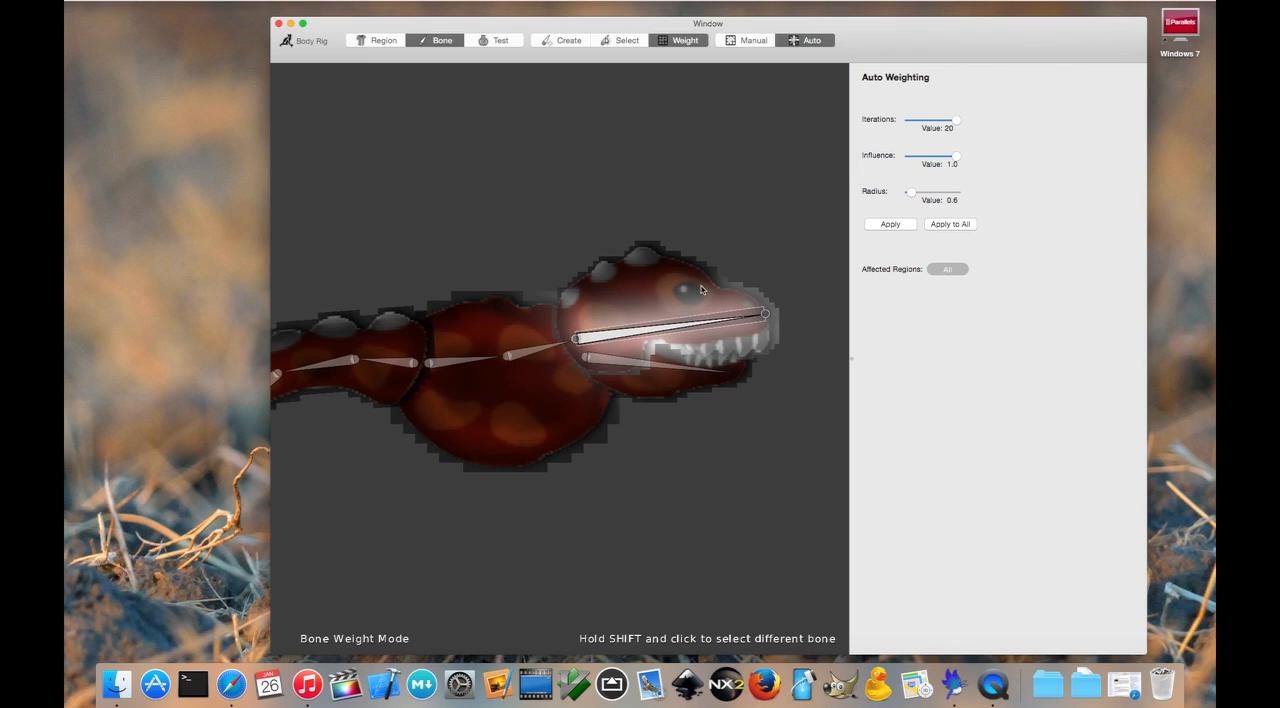
{"action": "scroll", "coordinate": [715, 260], "scroll_direction": "down", "scroll_amount": 3}
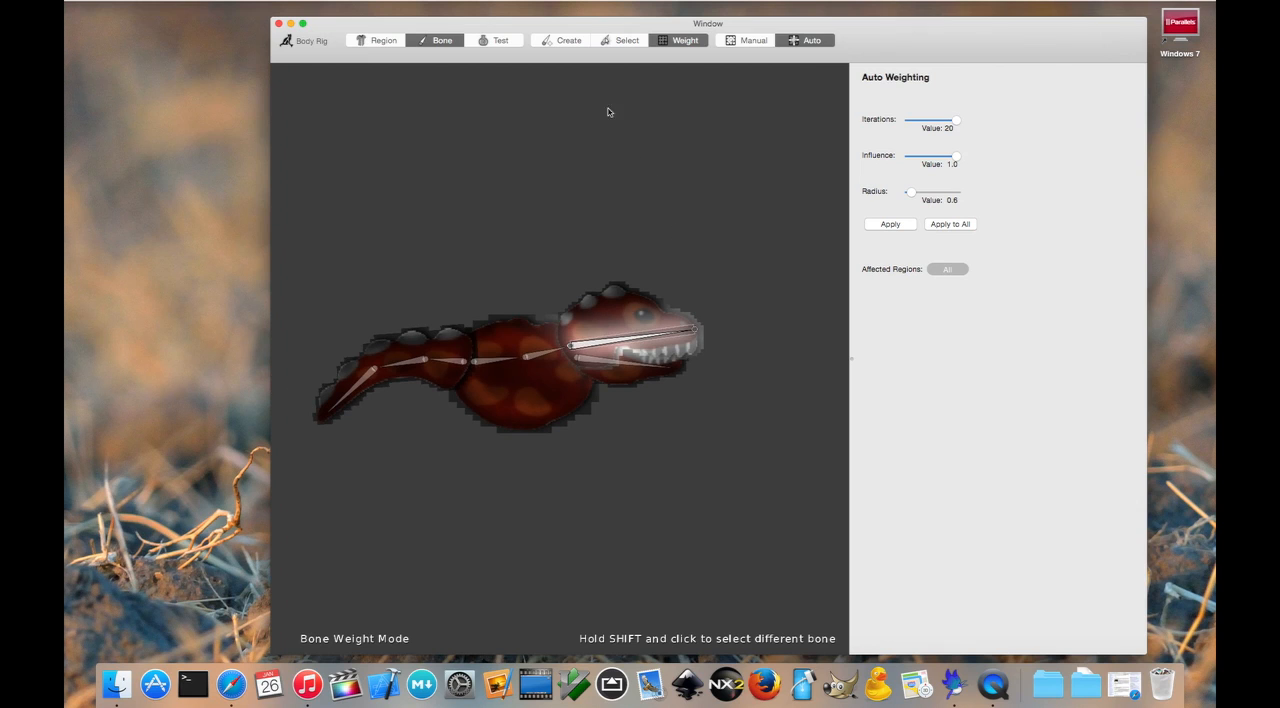
Step: Test the rig by posing the body, tail and upper head bones and swinging the lower jaw wide open
{"action": "left_click", "coordinate": [503, 41]}
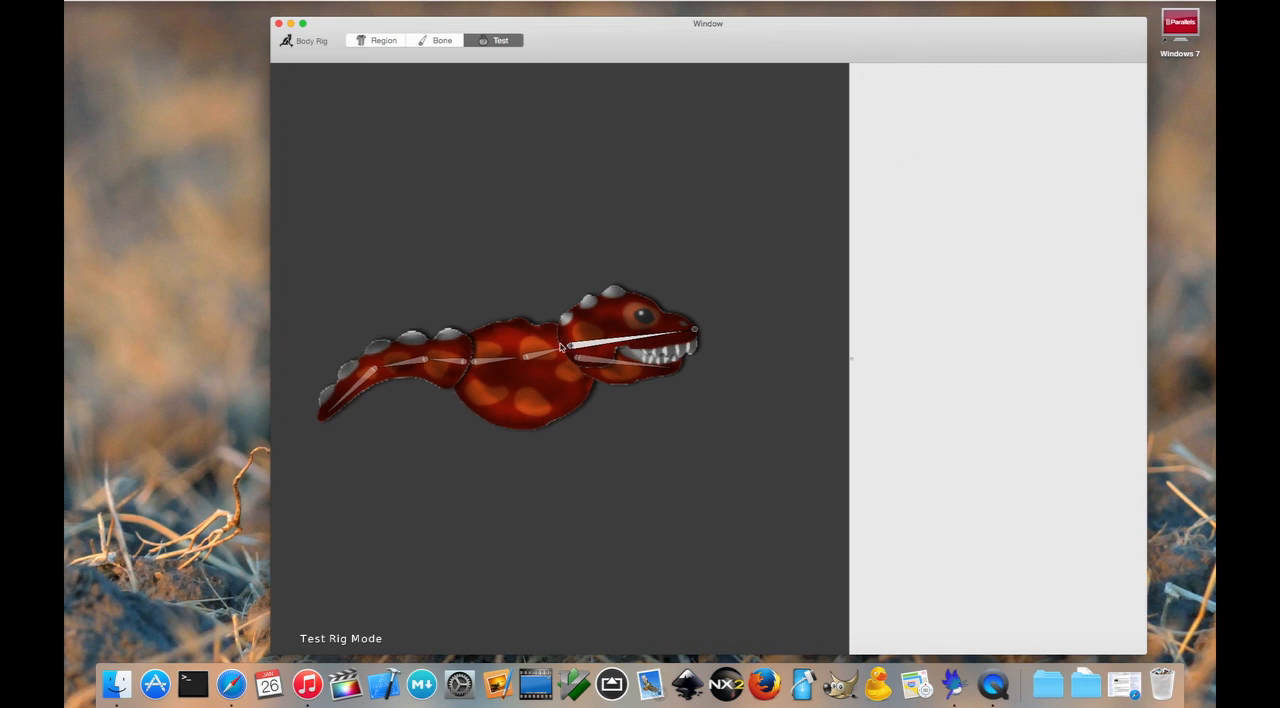
{"action": "left_click_drag", "start_coordinate": [570, 346], "coordinate": [518, 353]}
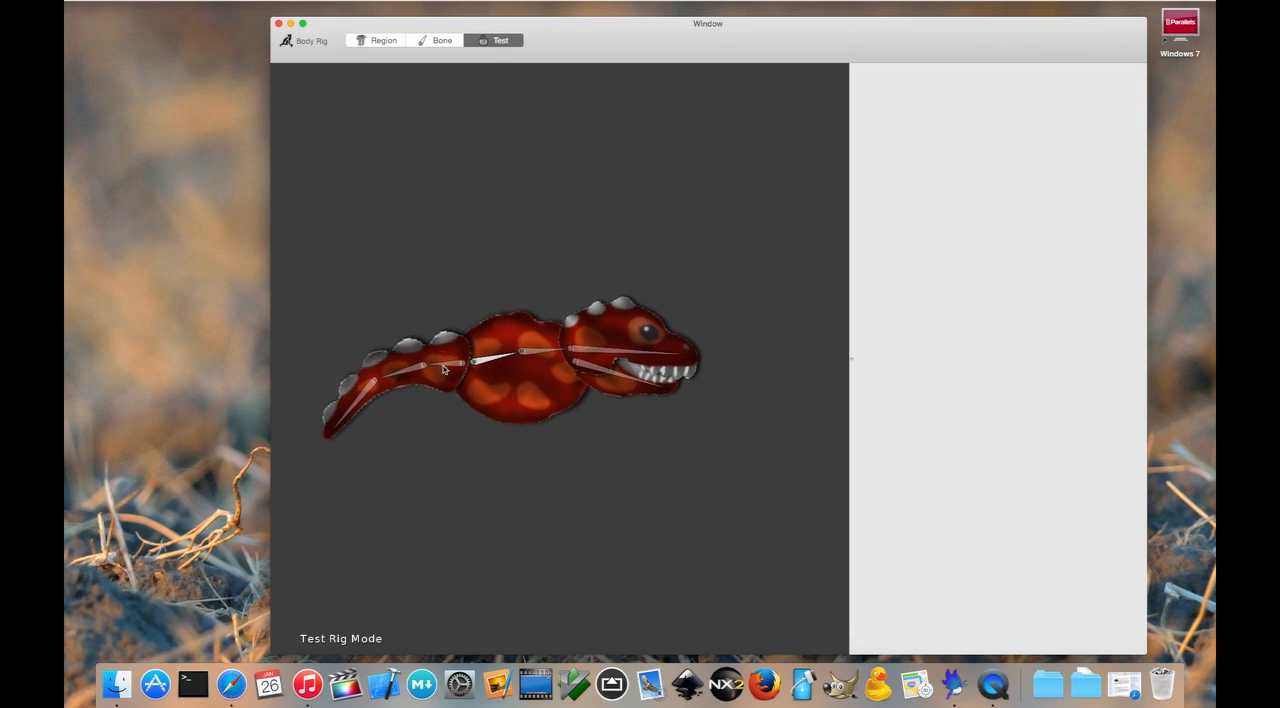
{"action": "left_click_drag", "start_coordinate": [424, 367], "coordinate": [326, 396]}
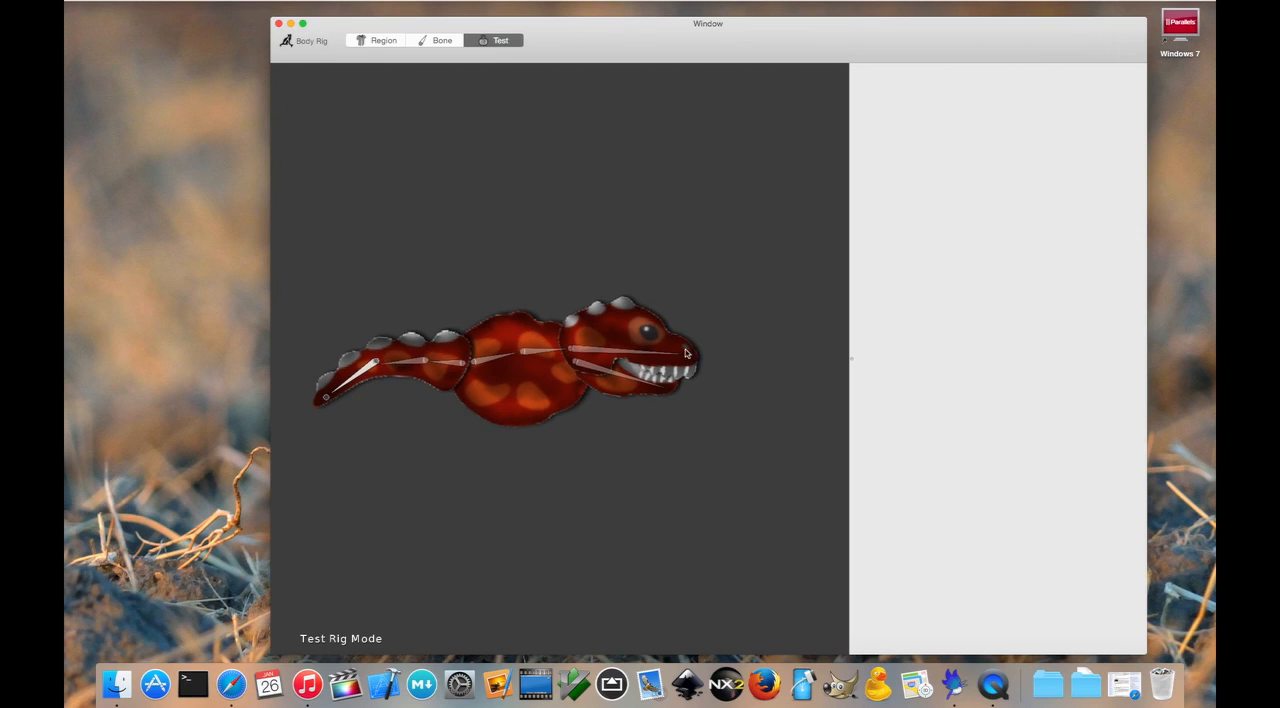
{"action": "left_click_drag", "start_coordinate": [624, 356], "coordinate": [679, 342]}
{"action": "left_click", "coordinate": [649, 383]}
{"action": "left_click_drag", "start_coordinate": [675, 391], "coordinate": [646, 447]}
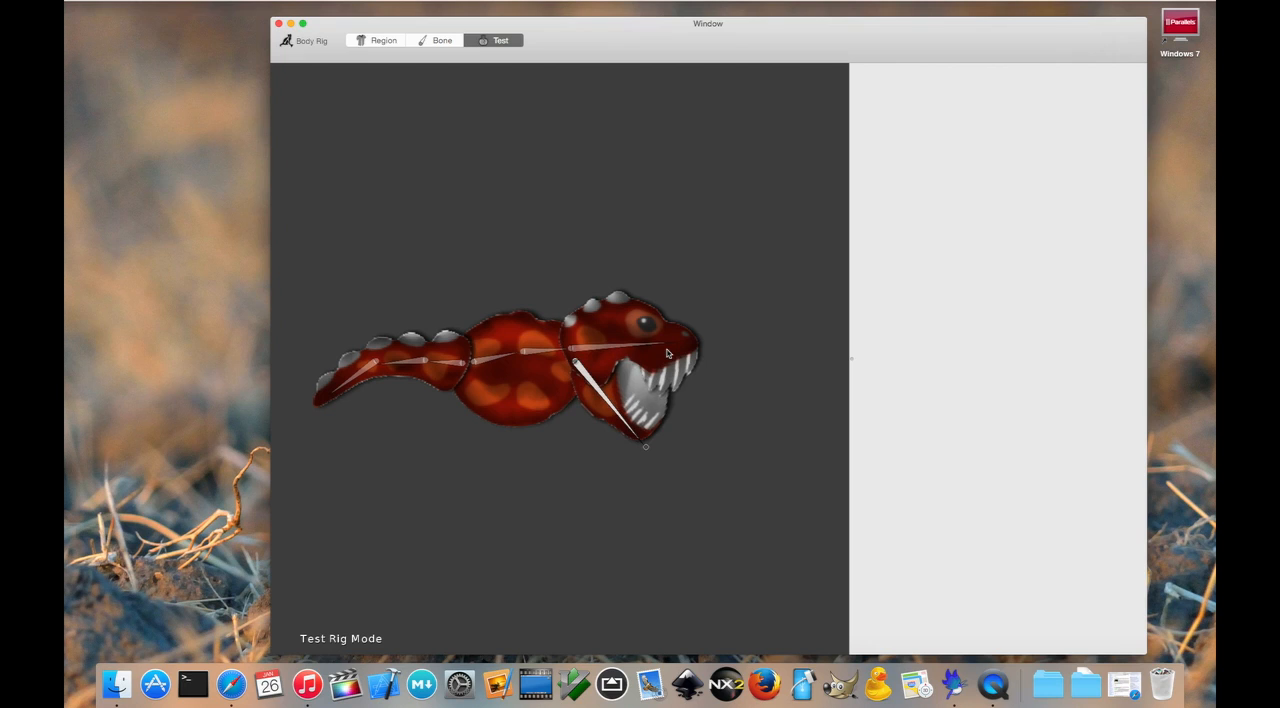
Step: Restrict the upper head bone's affected regions to upperhead only in the auto weighting settings
{"action": "left_click", "coordinate": [450, 41]}
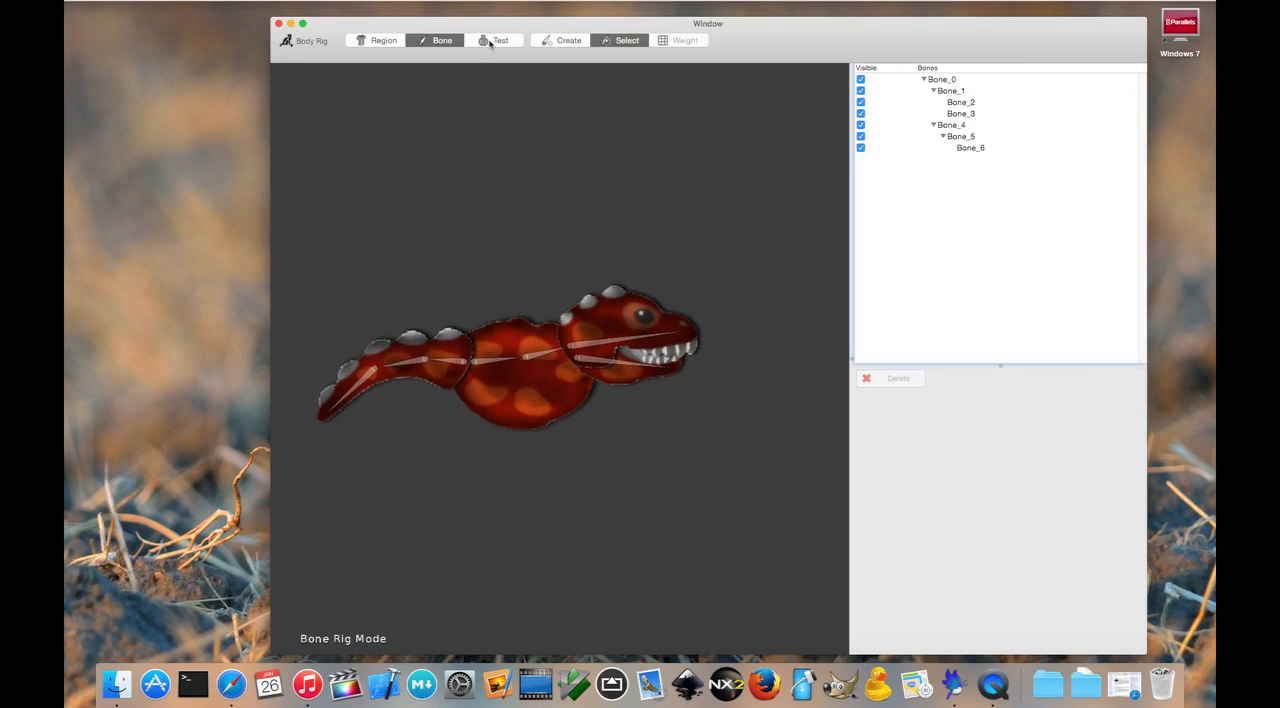
{"action": "left_click", "coordinate": [642, 338]}
{"action": "left_click", "coordinate": [684, 41]}
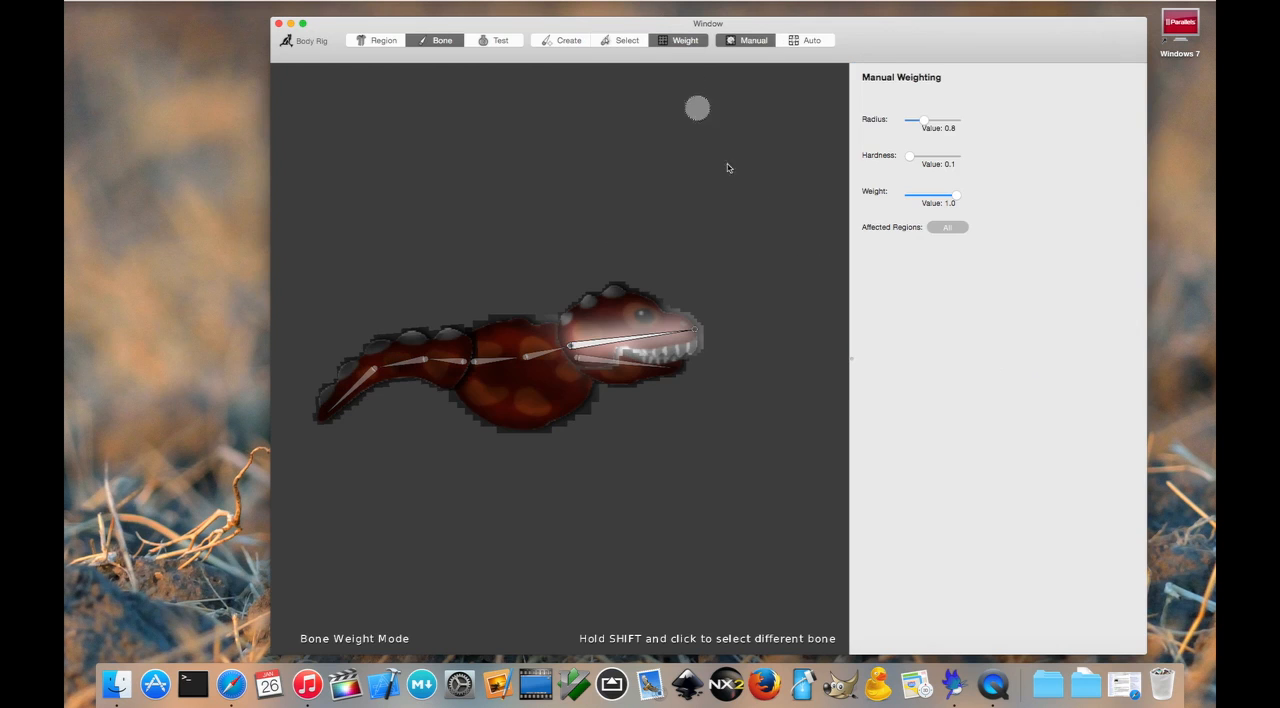
{"action": "scroll", "coordinate": [766, 197], "scroll_direction": "up", "scroll_amount": 3}
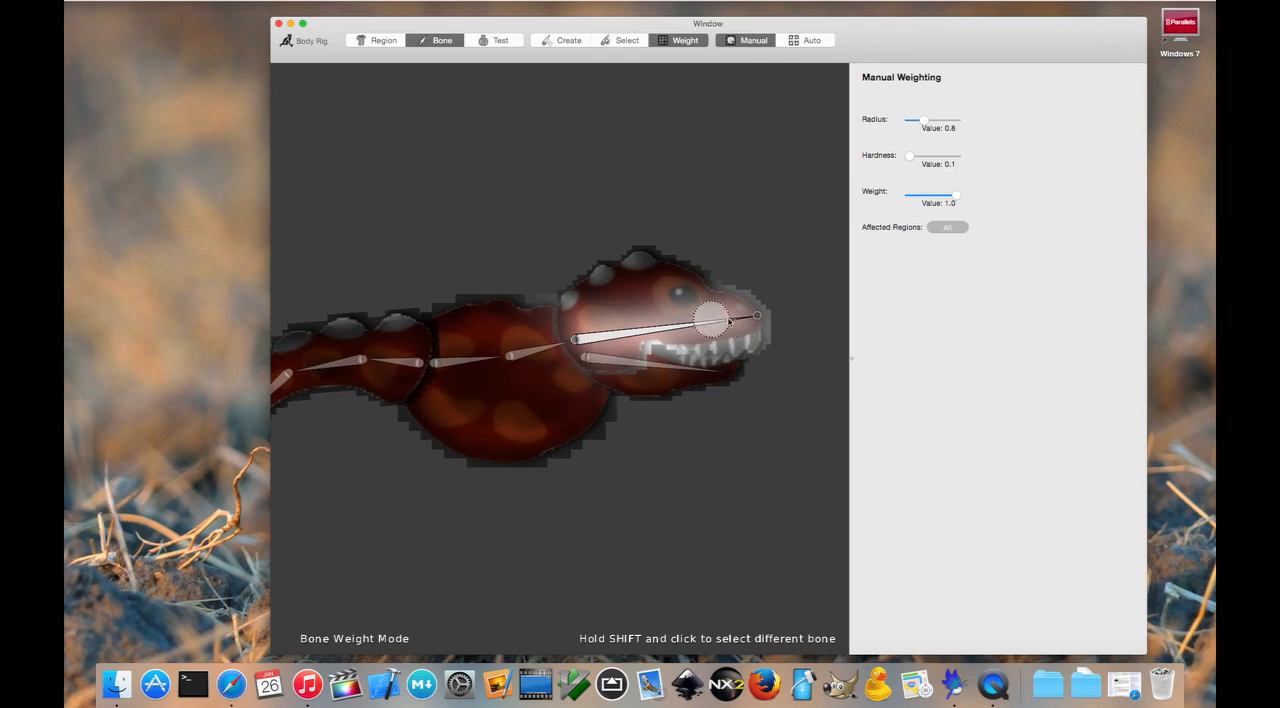
{"action": "left_click", "coordinate": [948, 227]}
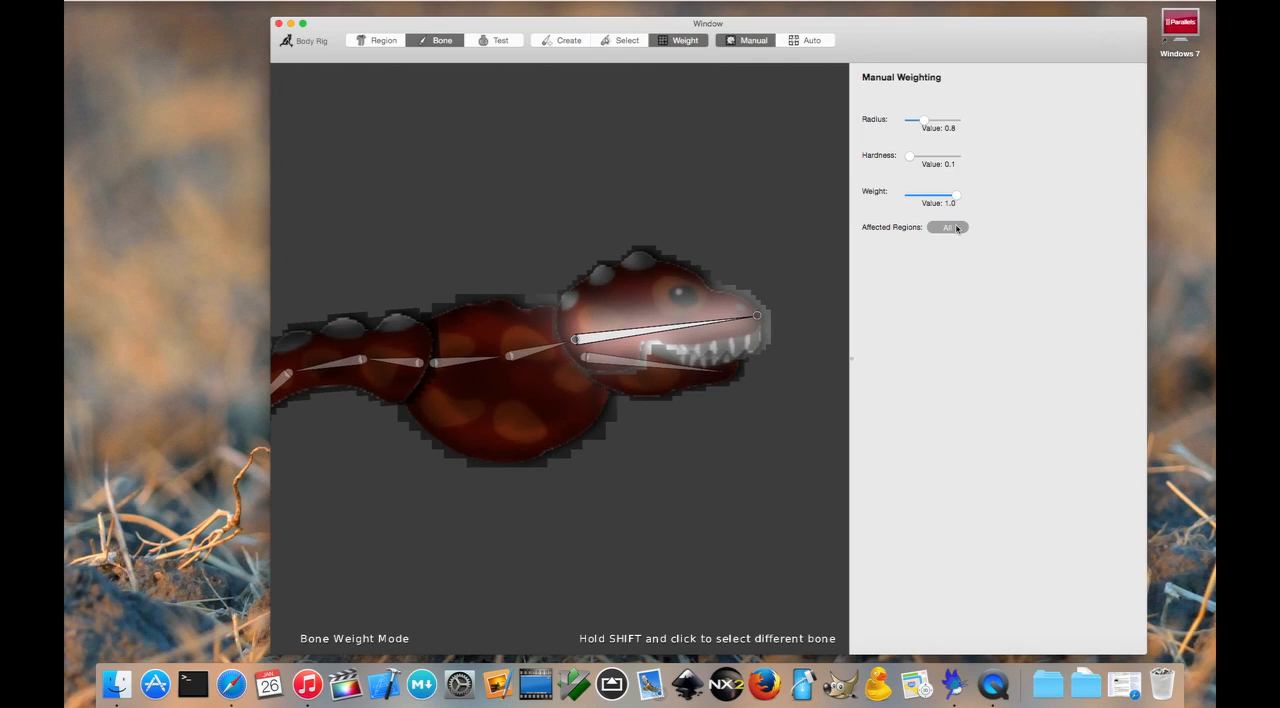
{"action": "left_click", "coordinate": [804, 40]}
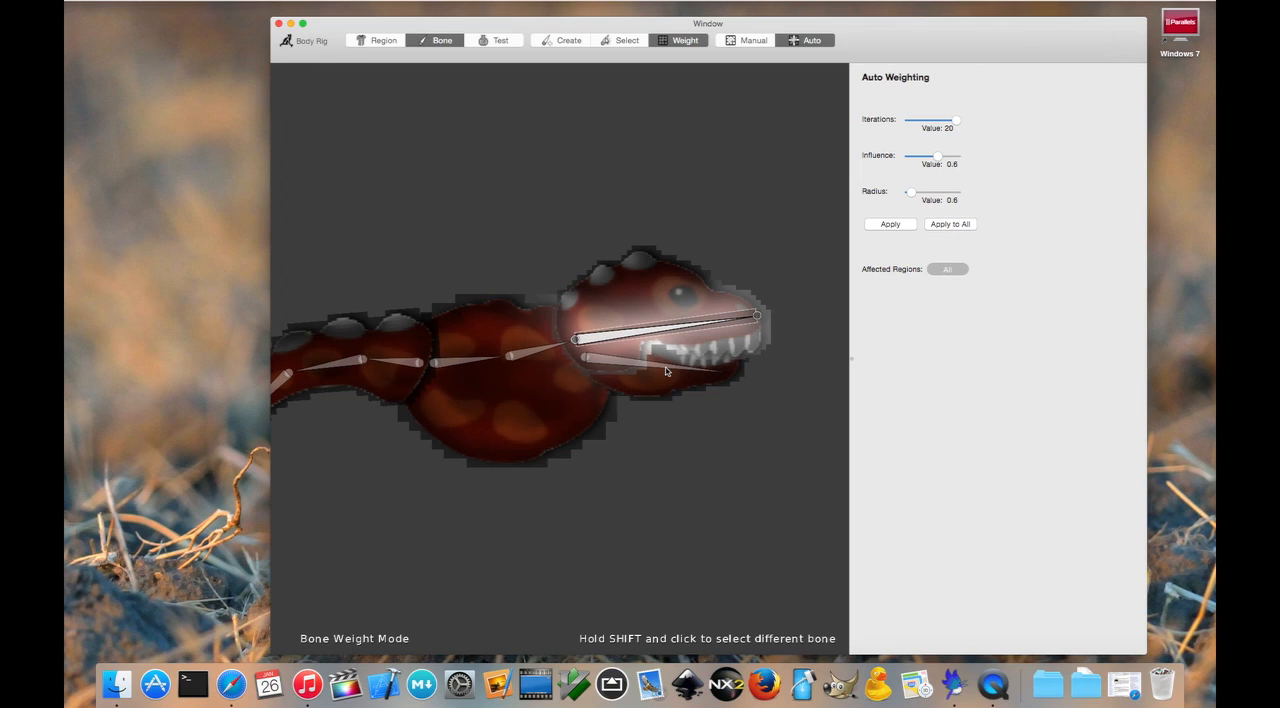
{"action": "left_click", "coordinate": [950, 272]}
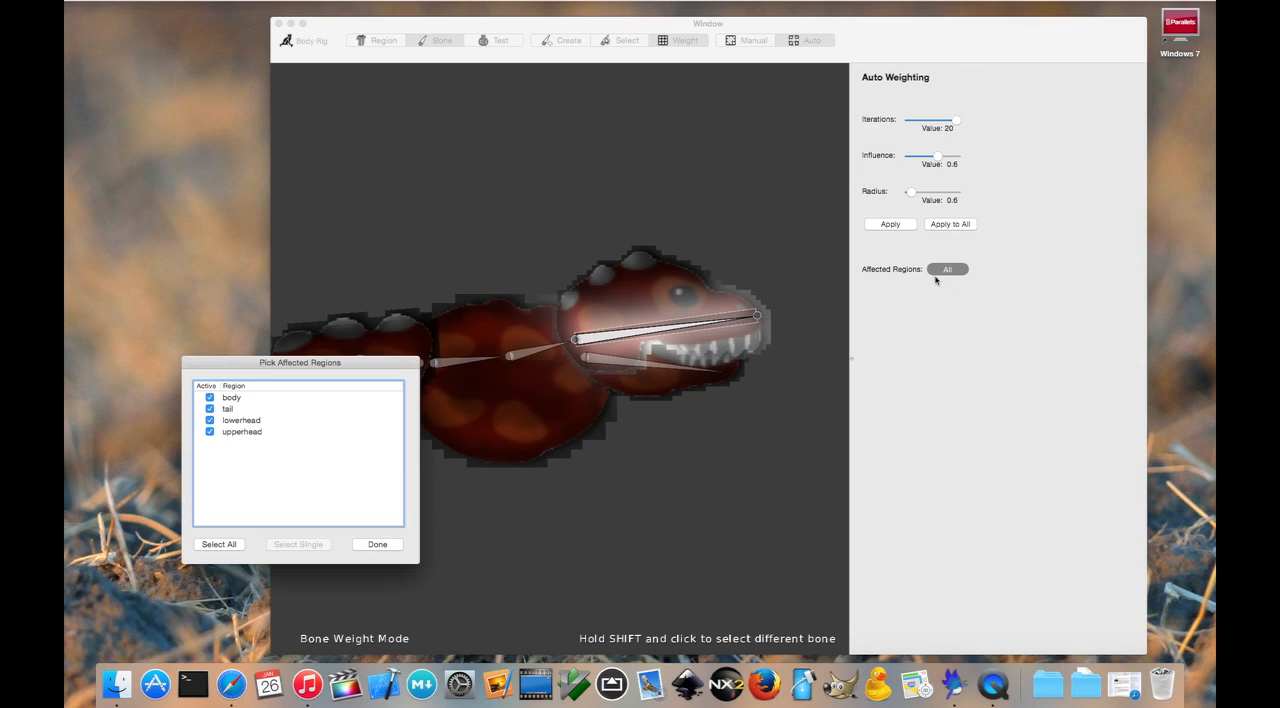
{"action": "left_click", "coordinate": [245, 434]}
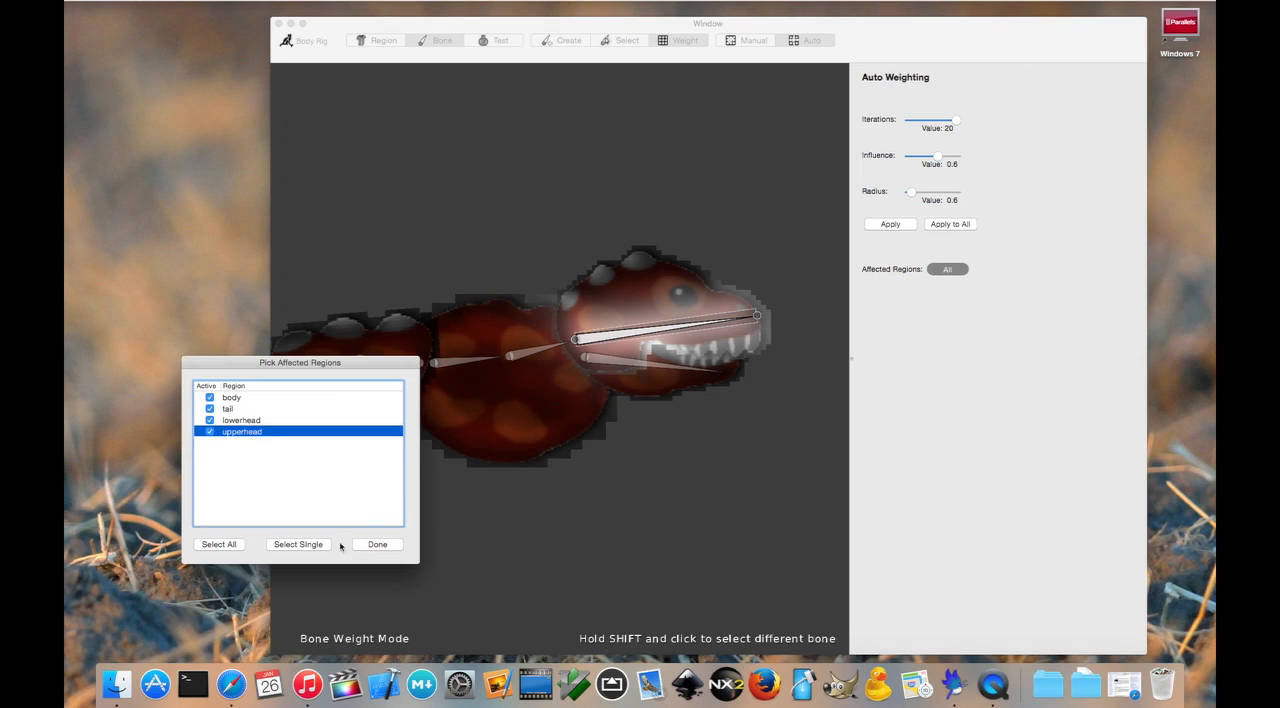
{"action": "left_click", "coordinate": [300, 545]}
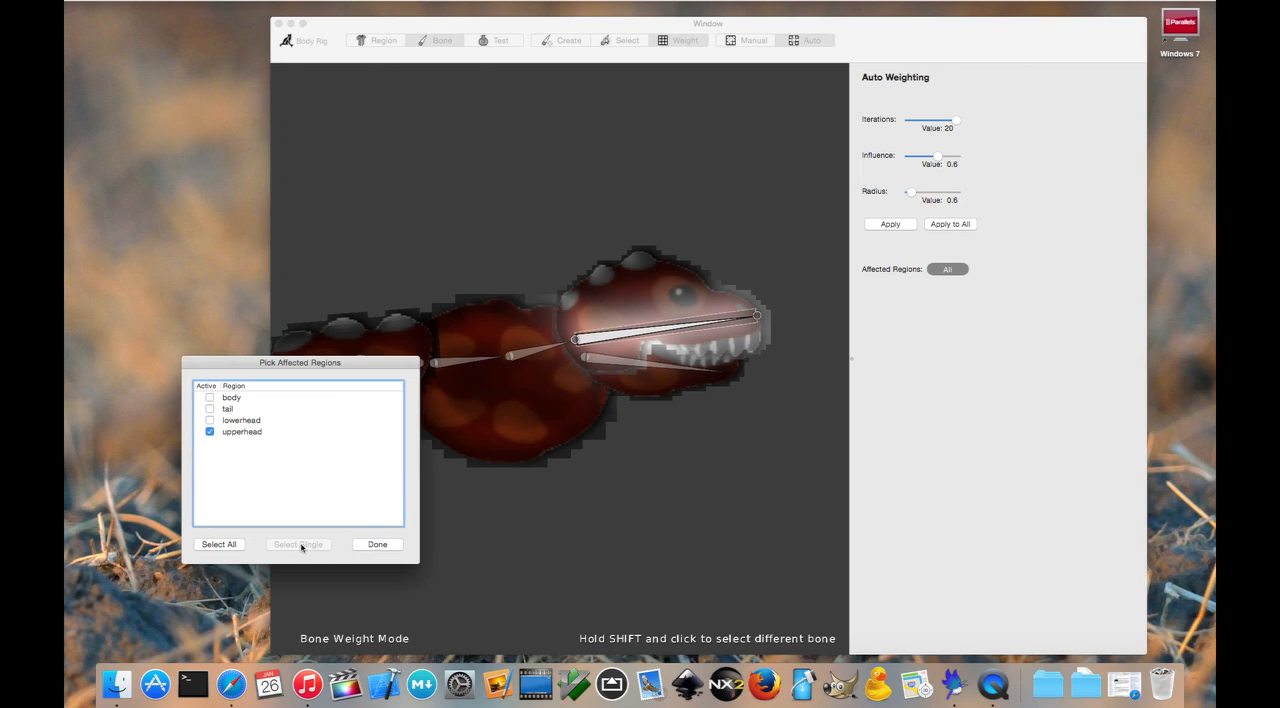
{"action": "left_click", "coordinate": [375, 544]}
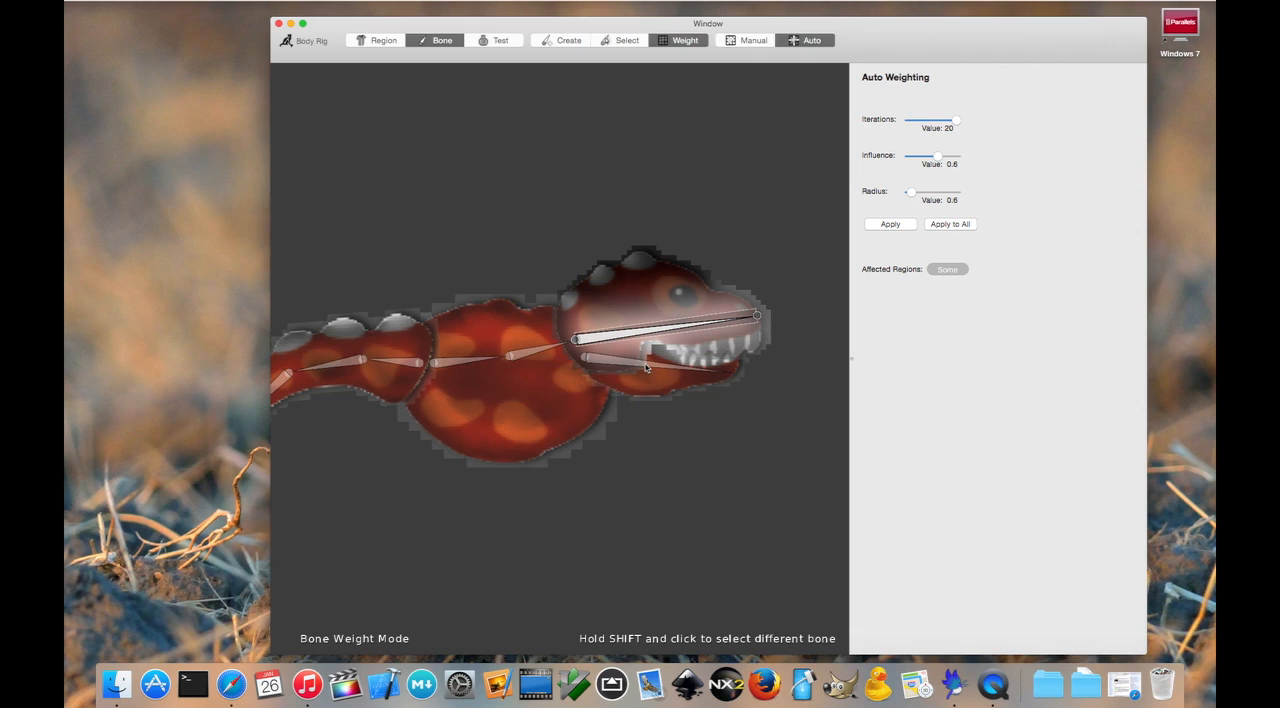
Step: Restrict the lower jaw bone's affected regions to lowerhead only and apply auto weighting to all bones
{"action": "left_click", "coordinate": [647, 368], "text": "shift"}
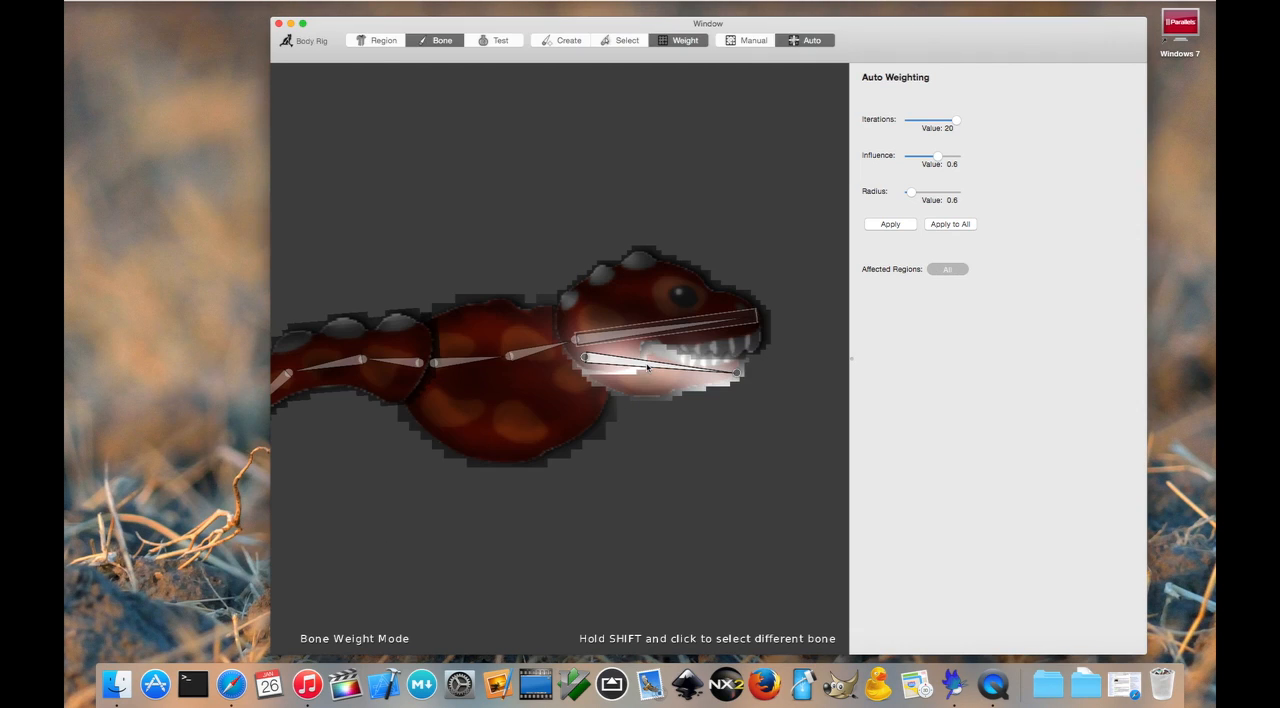
{"action": "left_click", "coordinate": [941, 268]}
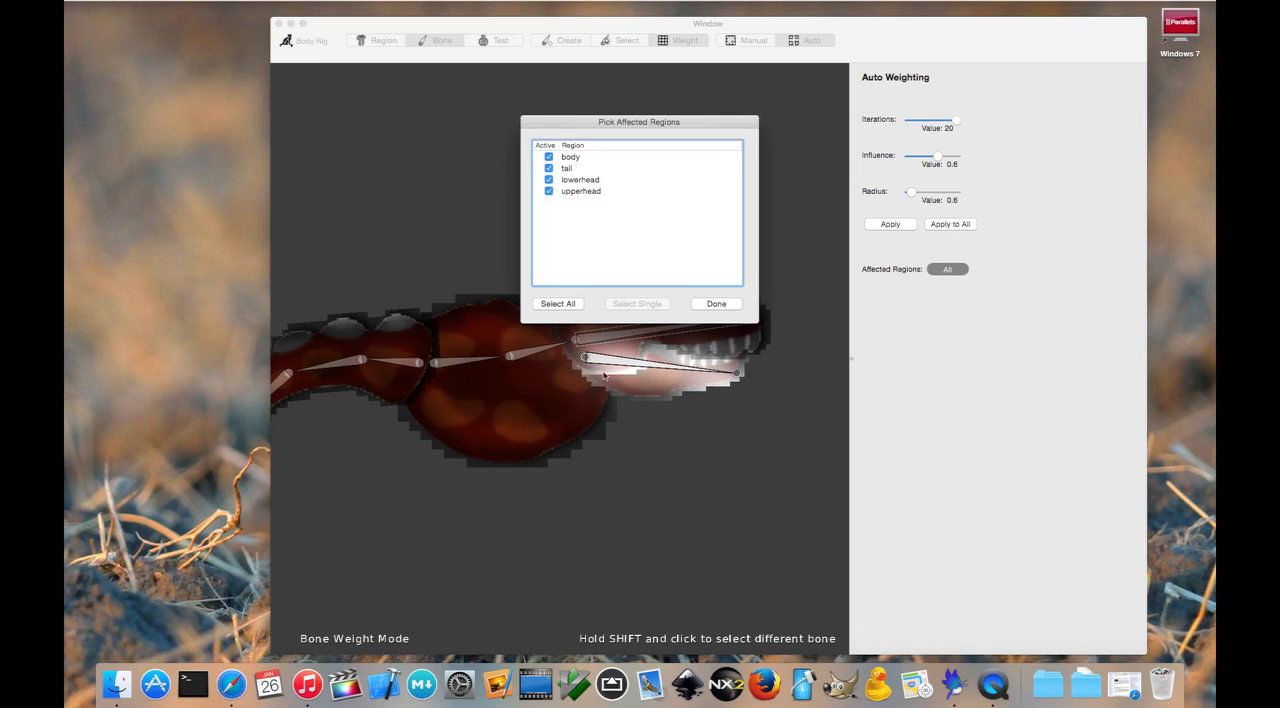
{"action": "left_click", "coordinate": [603, 182]}
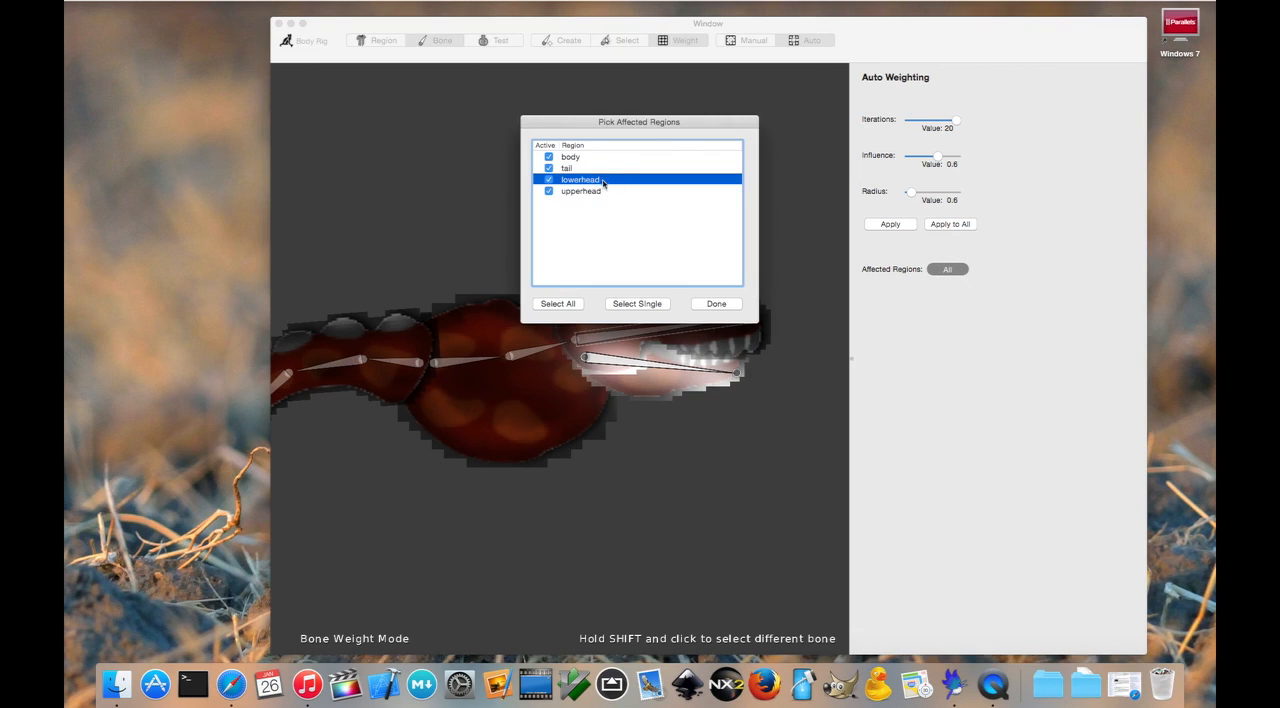
{"action": "left_click", "coordinate": [645, 304]}
{"action": "left_click", "coordinate": [717, 304]}
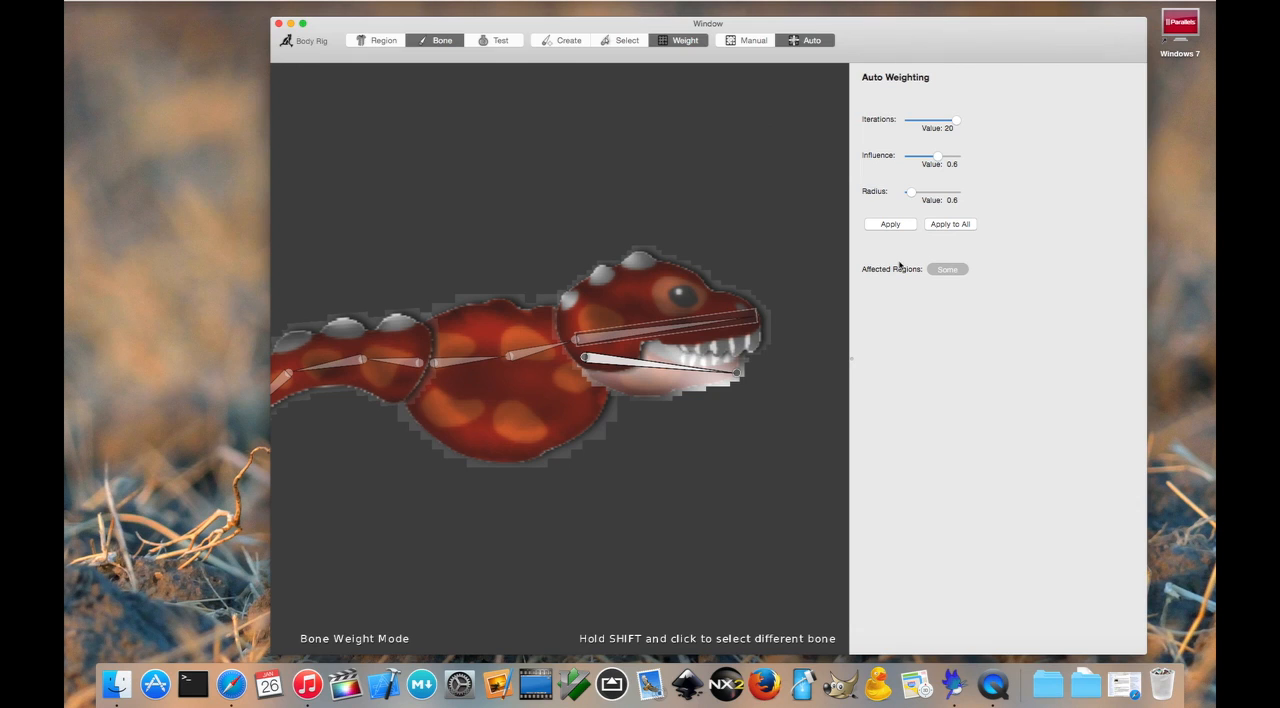
{"action": "left_click", "coordinate": [966, 224]}
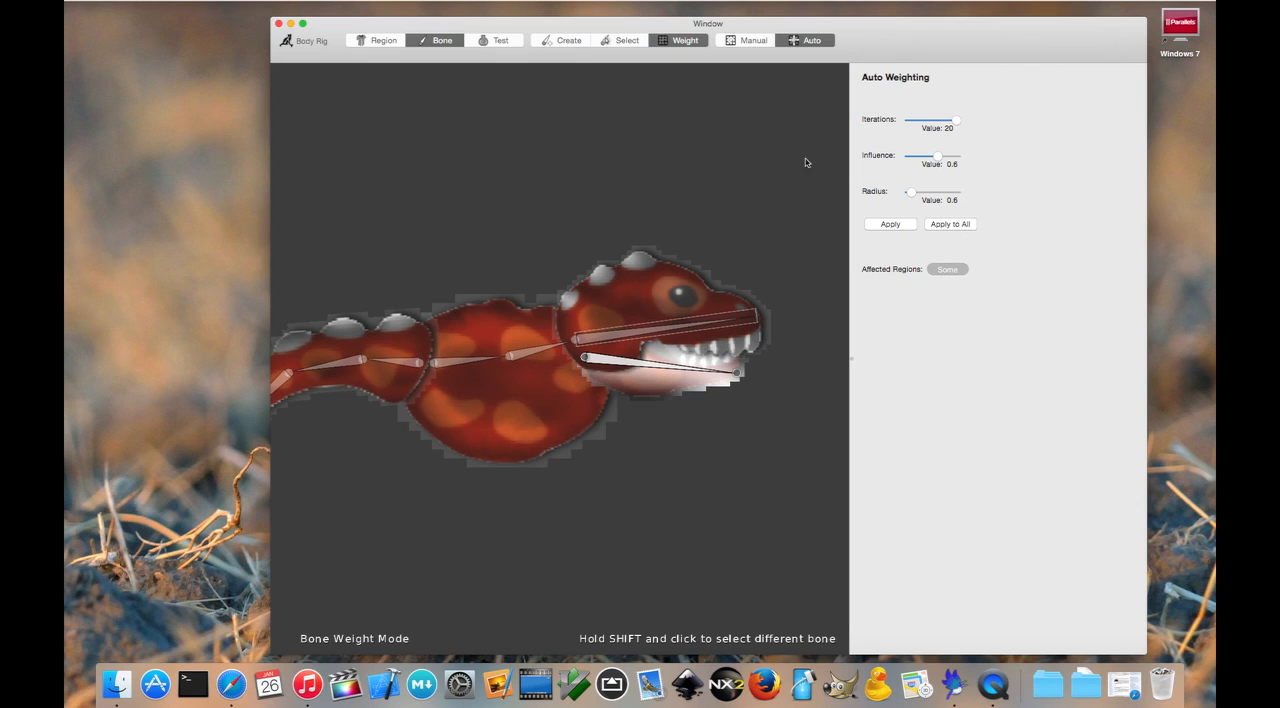
Step: Test the rig by raising and lowering the upper head bone and swinging the lower jaw bone downward
{"action": "left_click", "coordinate": [500, 40]}
{"action": "left_click_drag", "start_coordinate": [733, 318], "coordinate": [698, 207]}
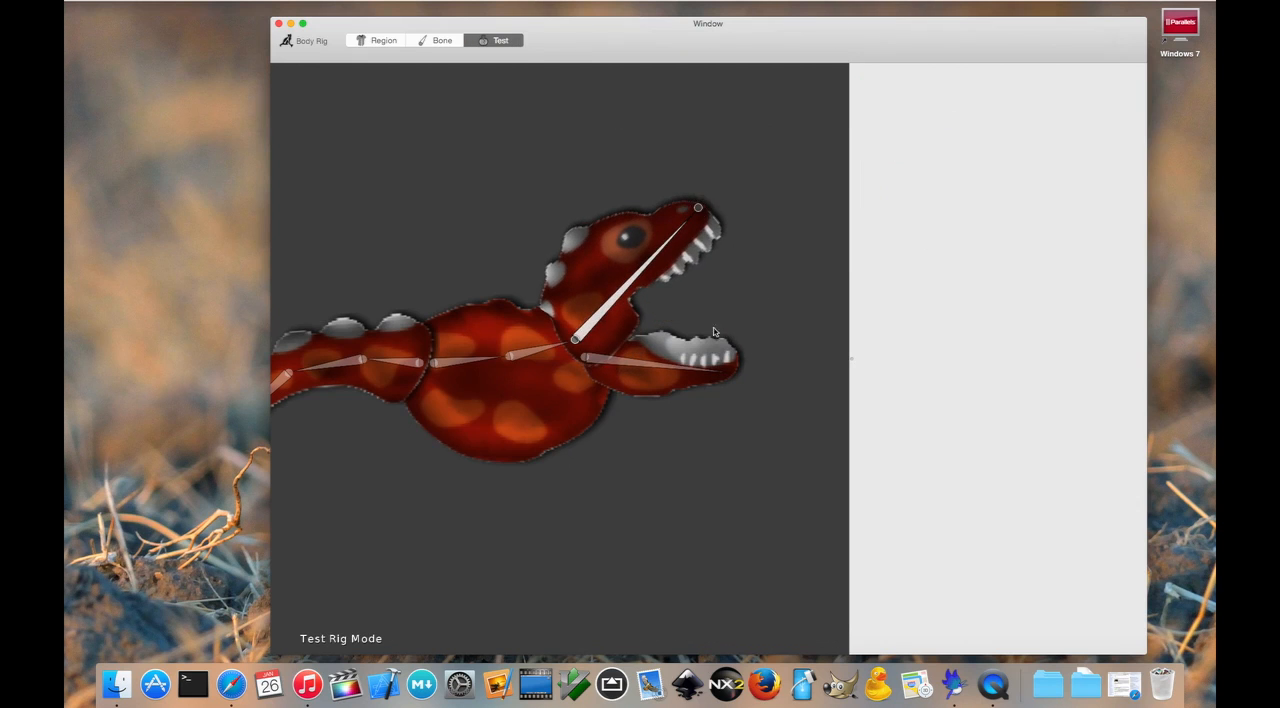
{"action": "left_click_drag", "start_coordinate": [735, 375], "coordinate": [717, 394]}
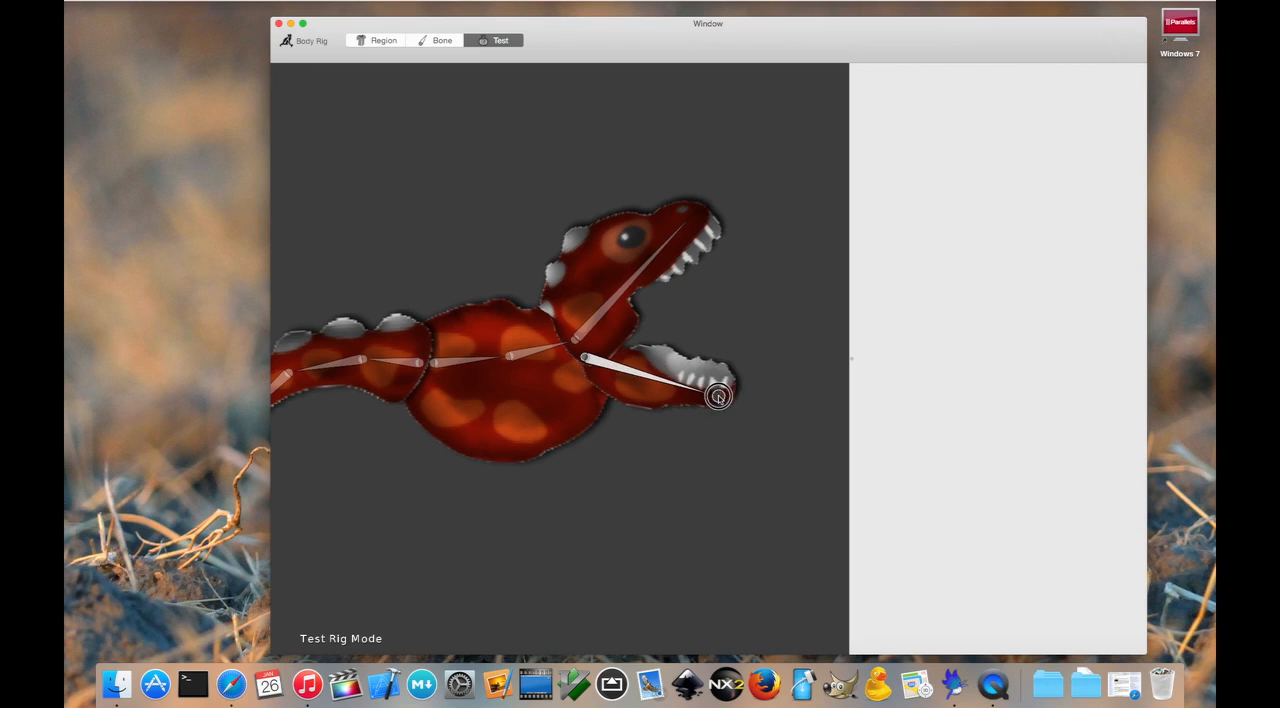
{"action": "left_click_drag", "start_coordinate": [701, 207], "coordinate": [736, 318]}
{"action": "left_click_drag", "start_coordinate": [718, 396], "coordinate": [710, 446]}
Step: Test the mouth up close by tilting the upper head bone, closing the lower jaw and partly reopening it
{"action": "left_click_drag", "start_coordinate": [524, 239], "coordinate": [620, 292]}
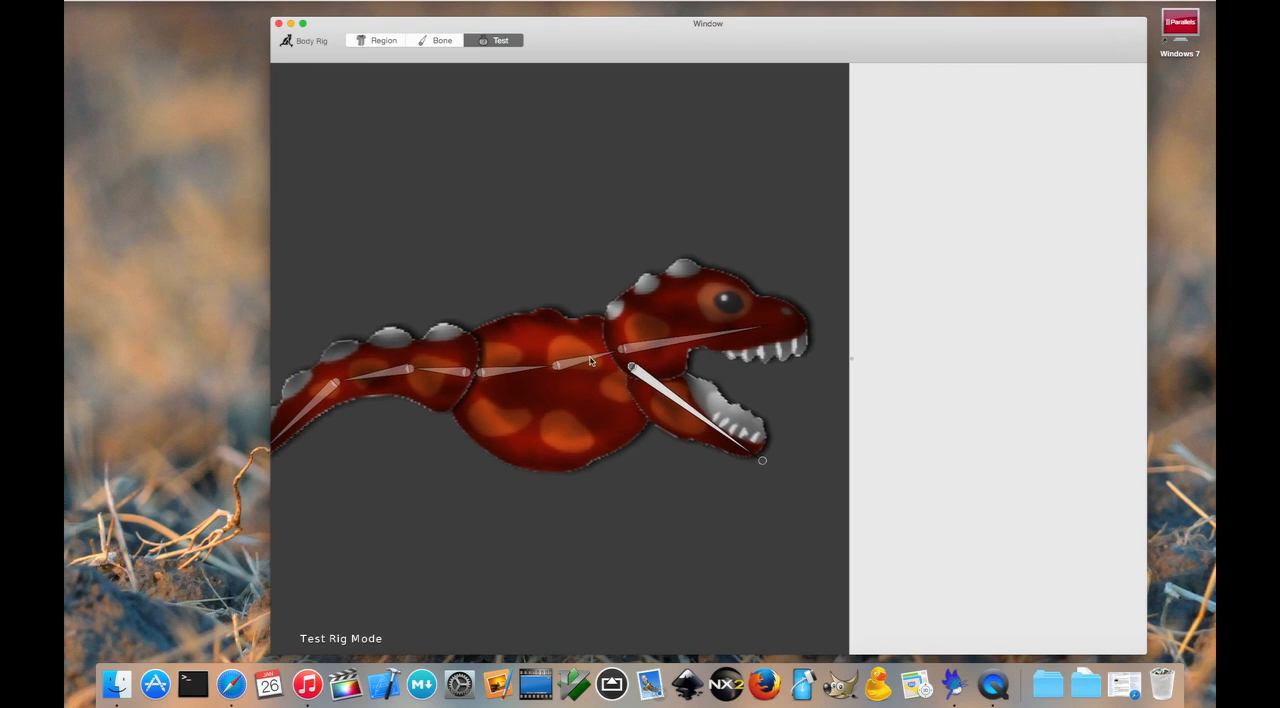
{"action": "mouse_move", "coordinate": [622, 352]}
{"action": "left_mouse_down"}
{"action": "mouse_move", "coordinate": [612, 327]}
{"action": "mouse_move", "coordinate": [621, 352]}
{"action": "left_mouse_up"}
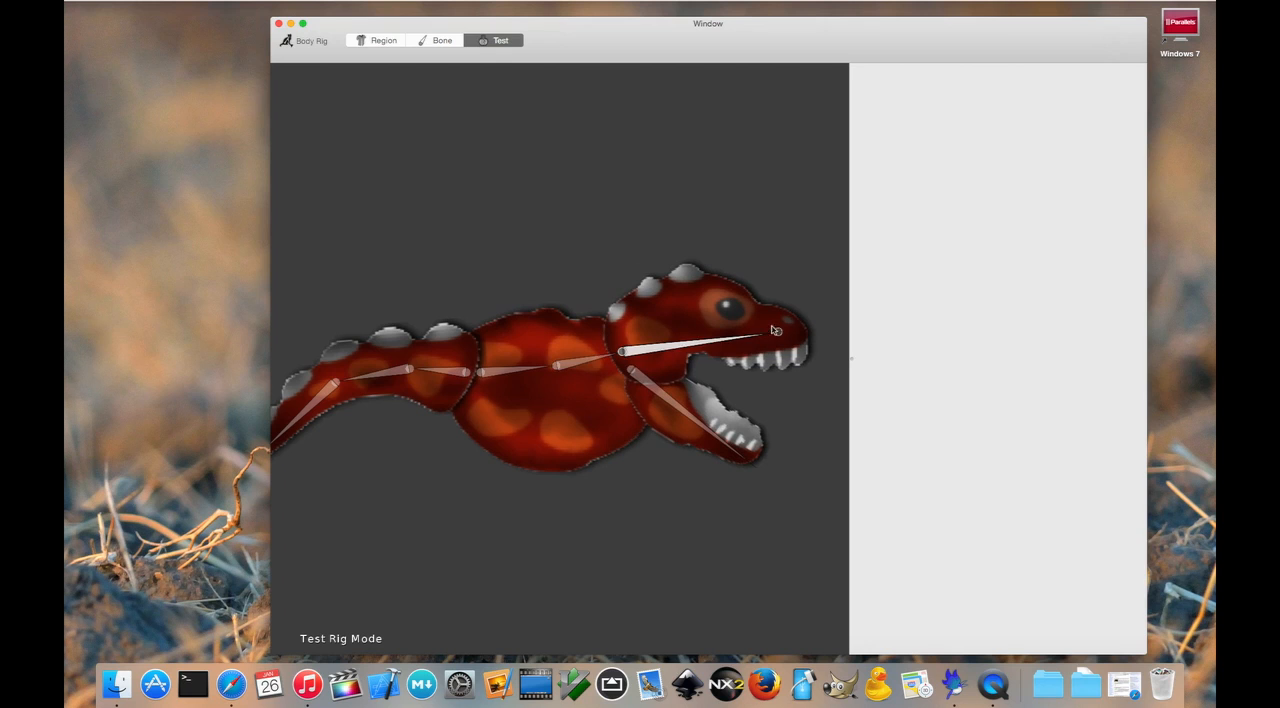
{"action": "left_click_drag", "start_coordinate": [781, 336], "coordinate": [746, 318]}
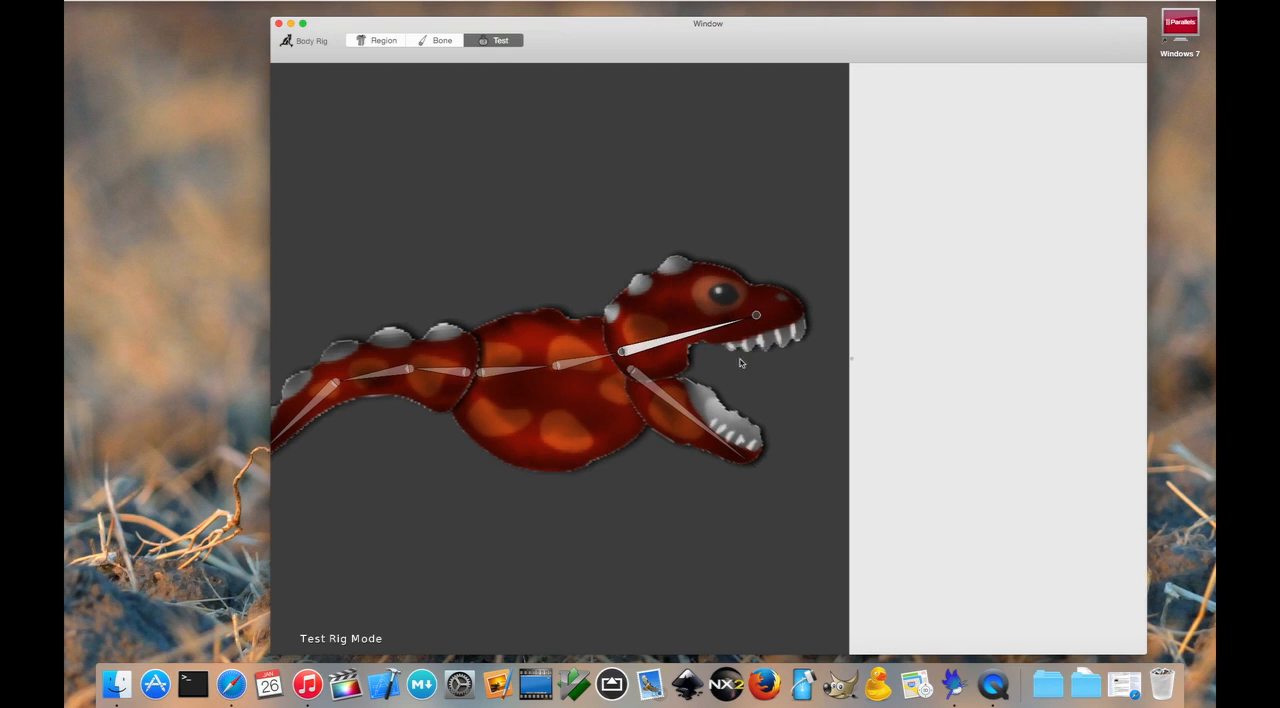
{"action": "left_click", "coordinate": [726, 439]}
{"action": "left_click_drag", "start_coordinate": [758, 468], "coordinate": [769, 358]}
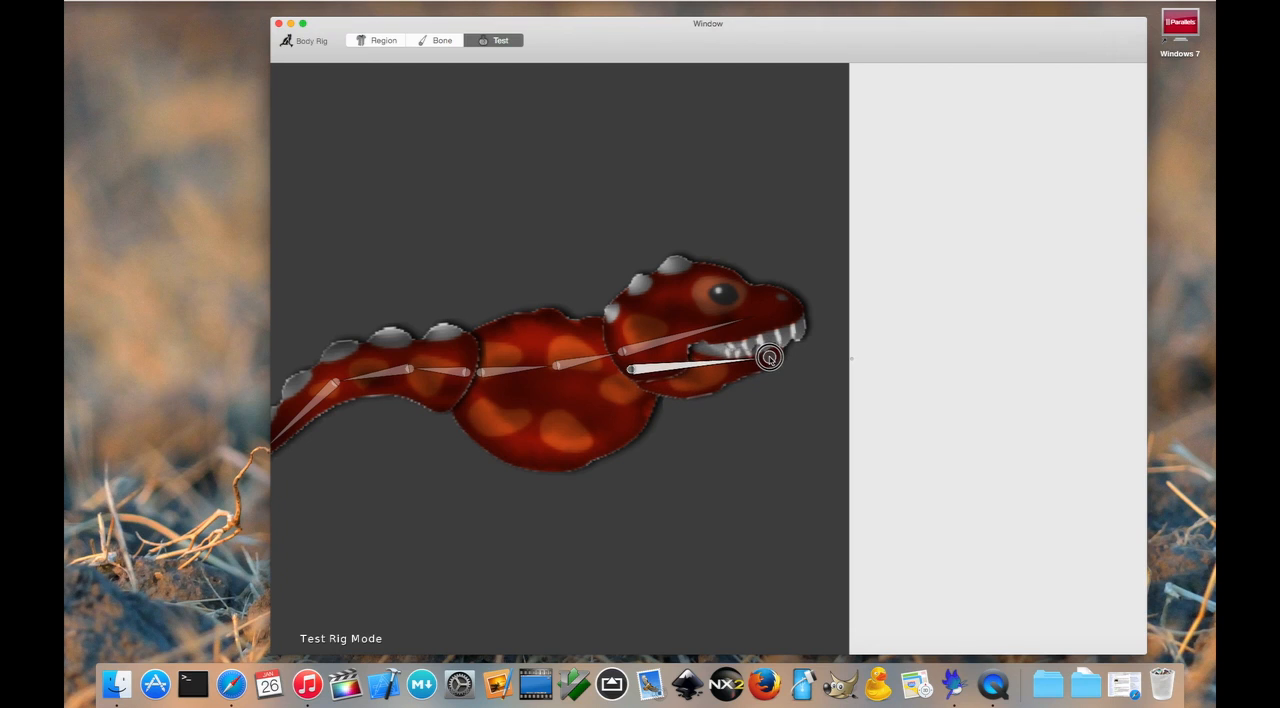
{"action": "left_click_drag", "start_coordinate": [769, 358], "coordinate": [767, 389]}
{"action": "left_click_drag", "start_coordinate": [763, 321], "coordinate": [768, 279]}
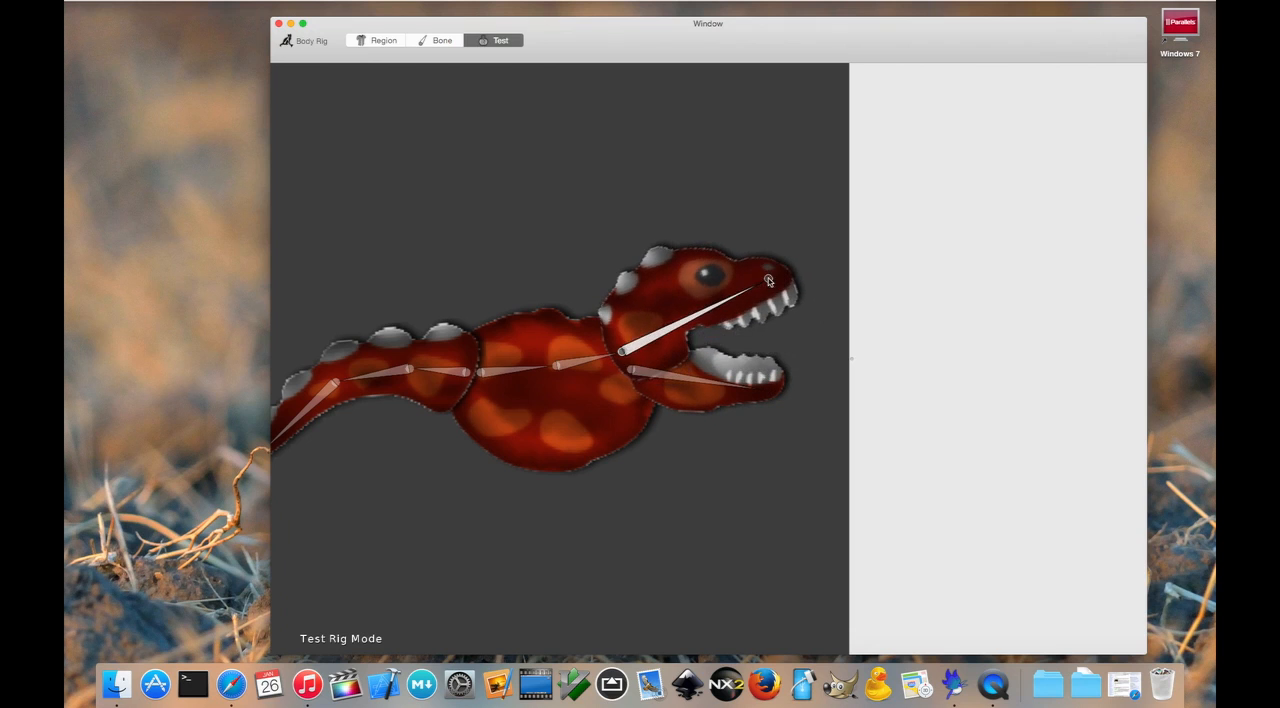
{"action": "mouse_move", "coordinate": [770, 397]}
{"action": "left_mouse_down"}
{"action": "mouse_move", "coordinate": [757, 432]}
{"action": "mouse_move", "coordinate": [766, 374]}
{"action": "left_mouse_up"}
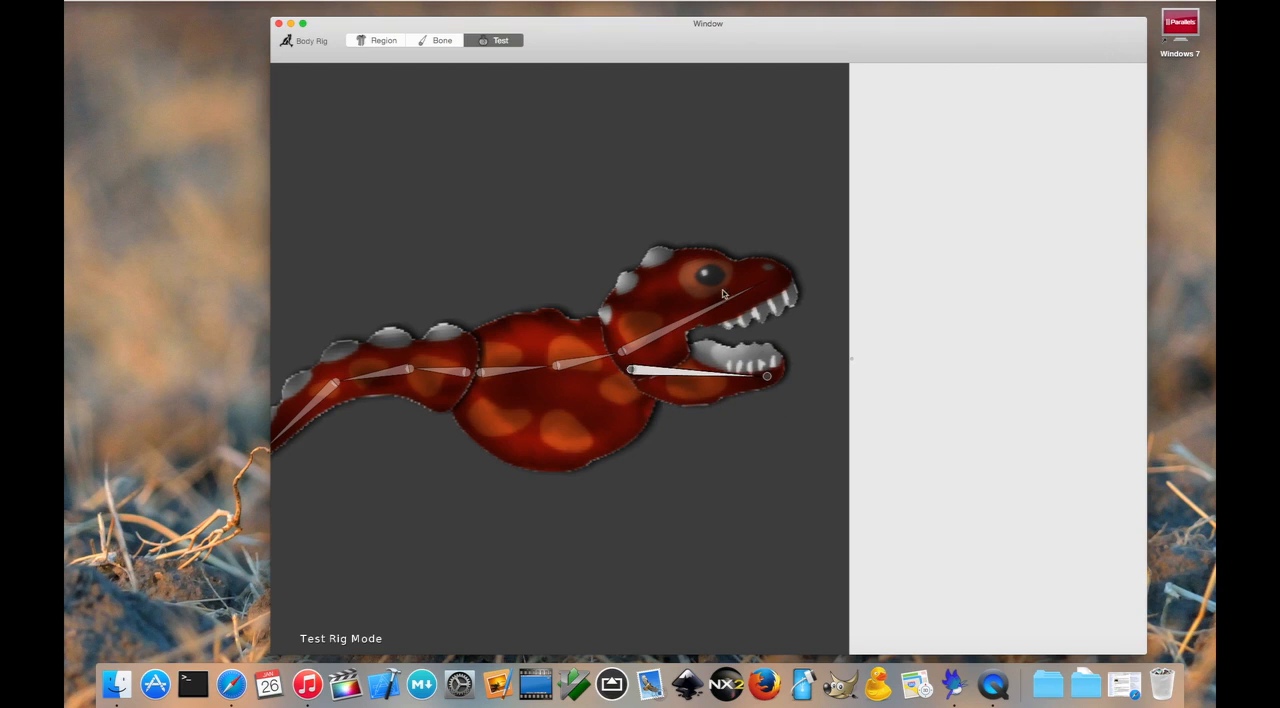